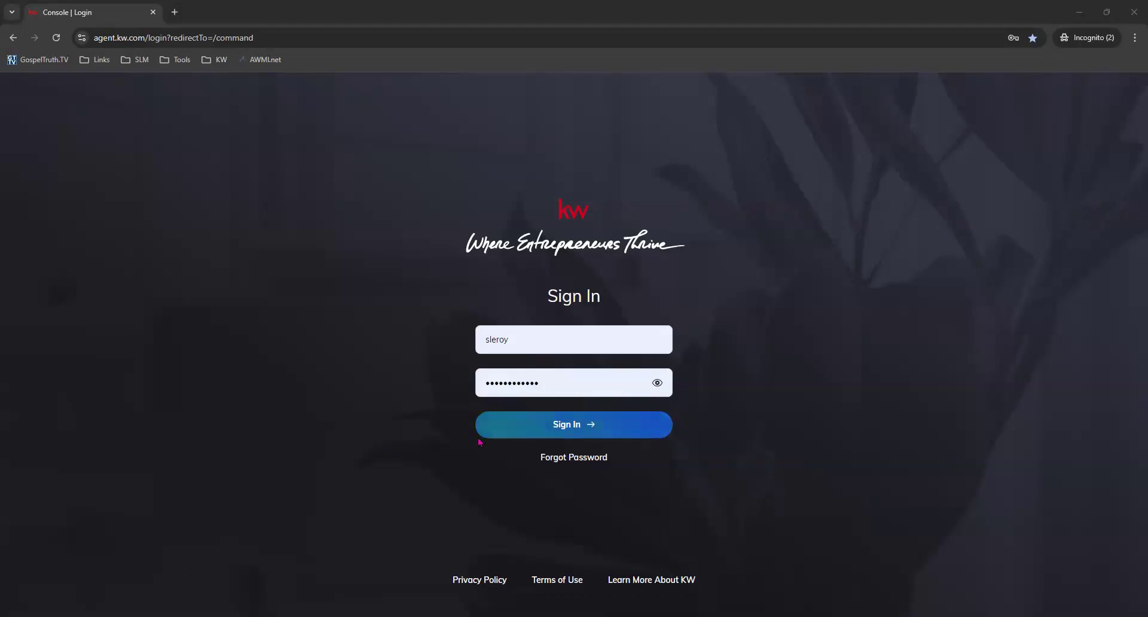
Step: Submit the entered login credentials to sign in to KW Command
{"action": "key", "text": "Return"}
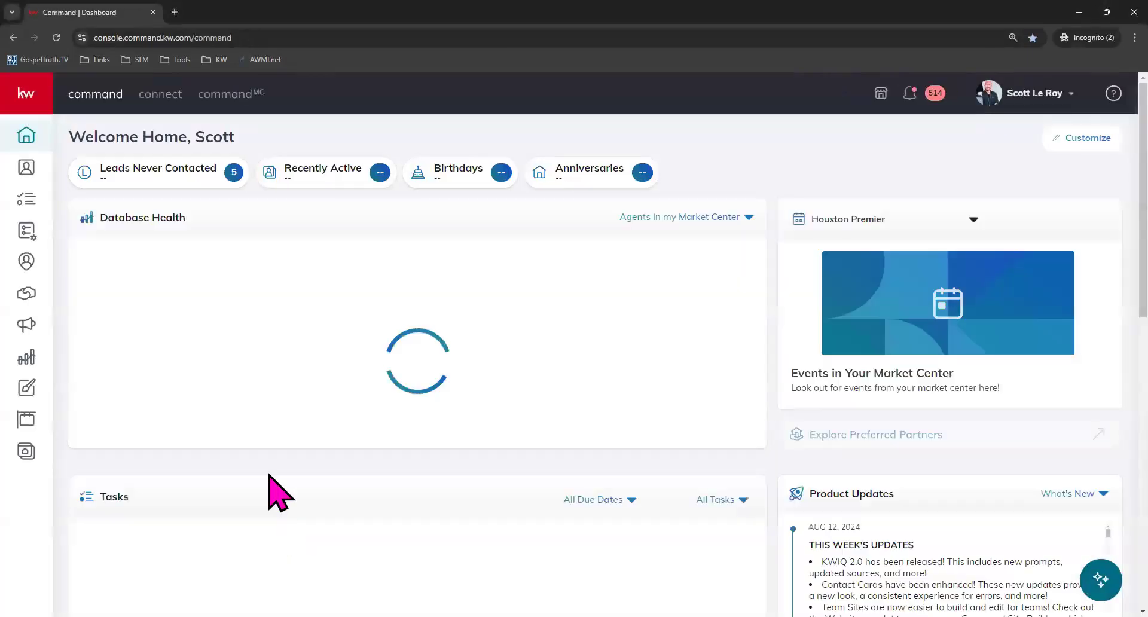
Step: Go to Contacts and widen the Tags column so all tags show
{"action": "left_click", "coordinate": [26, 167]}
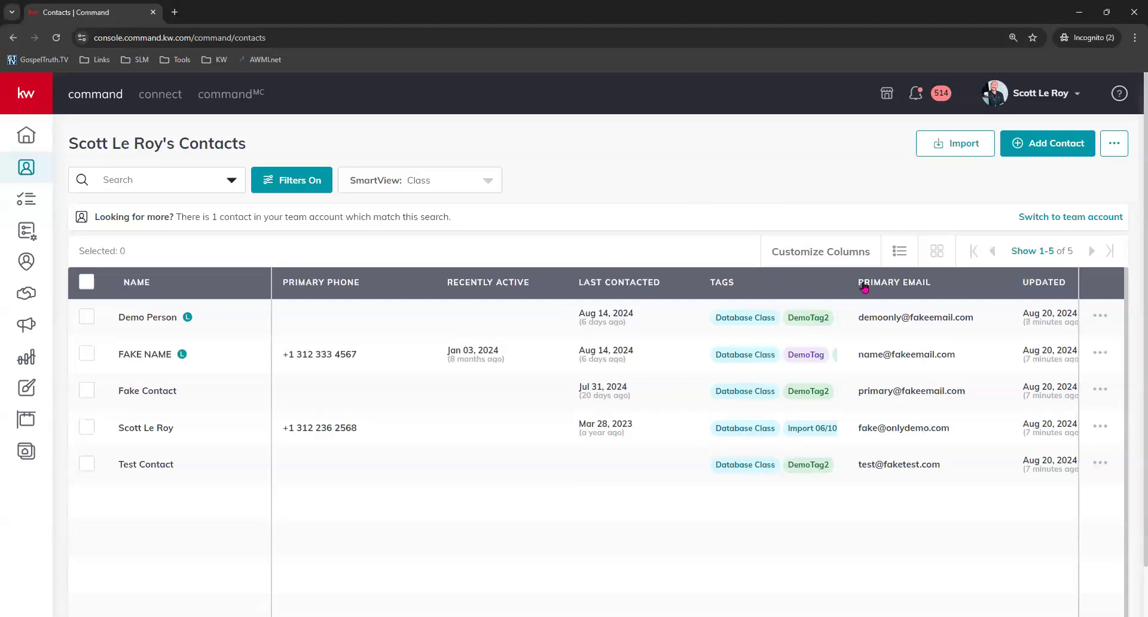
{"action": "left_click_drag", "start_coordinate": [847, 282], "coordinate": [1034, 293]}
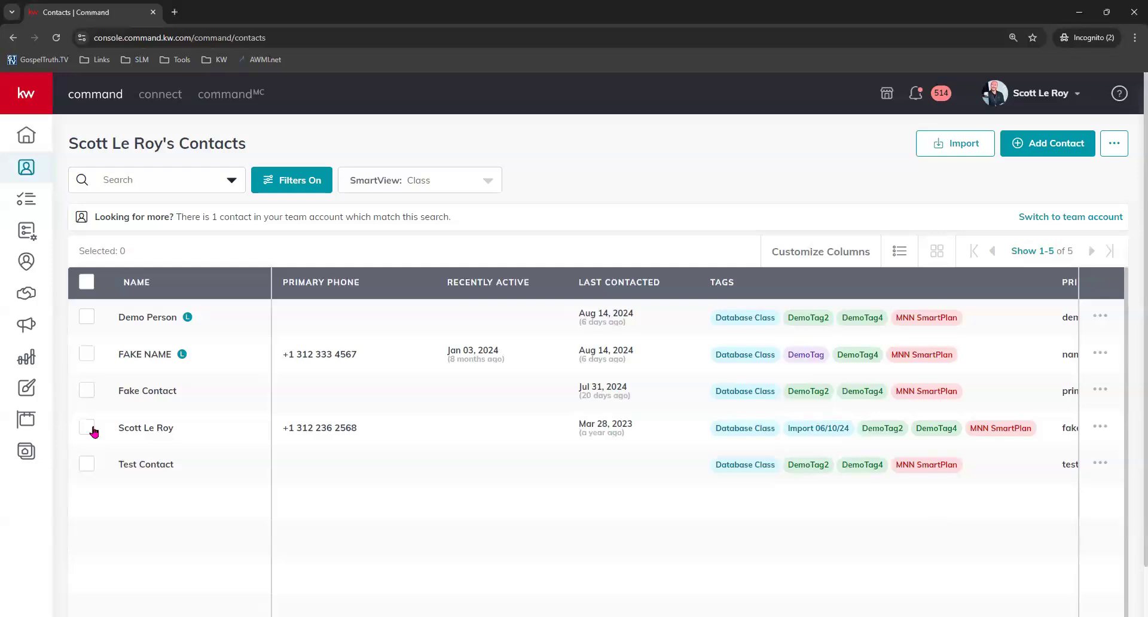
Step: Open Demo Person for editing and remove the DemoTag4 tag
{"action": "left_click", "coordinate": [142, 318]}
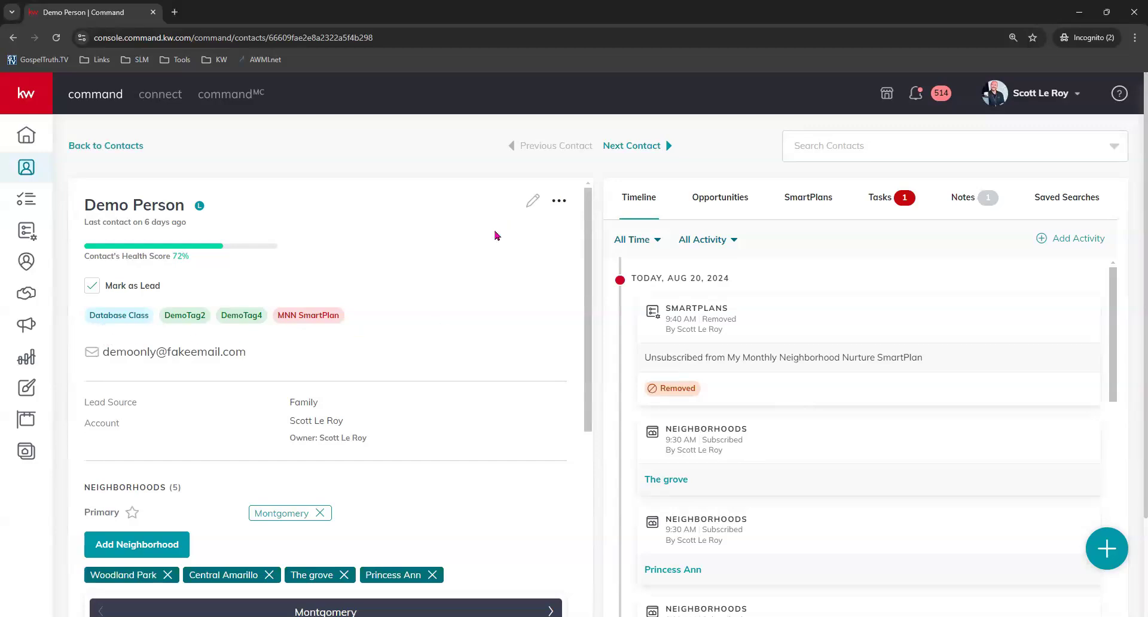
{"action": "left_click", "coordinate": [531, 200]}
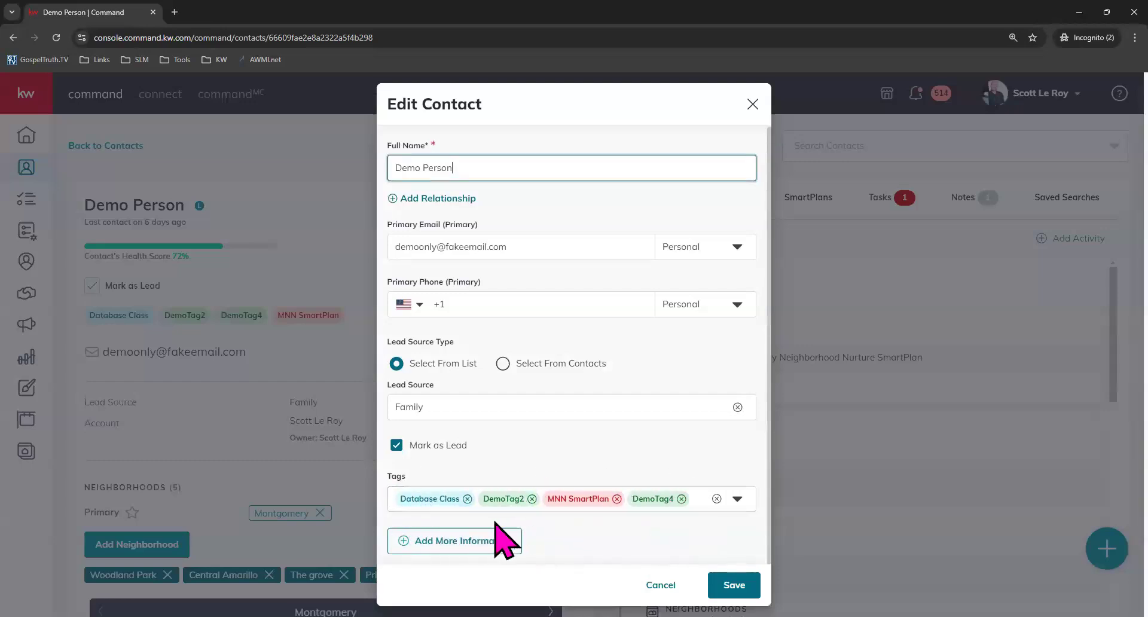
{"action": "left_click", "coordinate": [681, 499]}
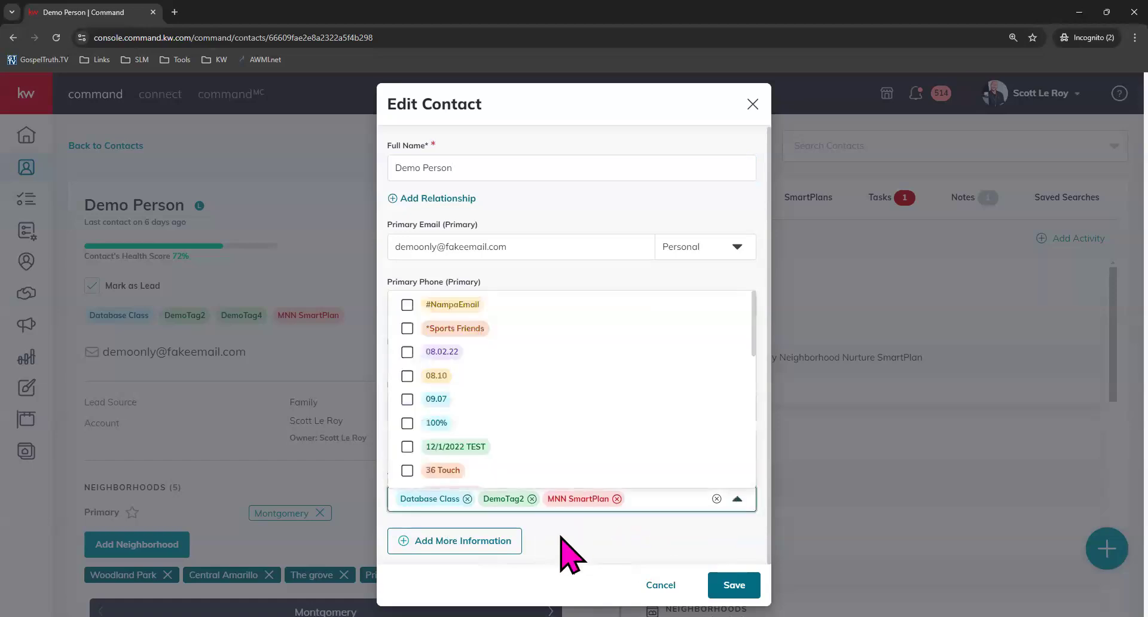
{"action": "left_click", "coordinate": [562, 538]}
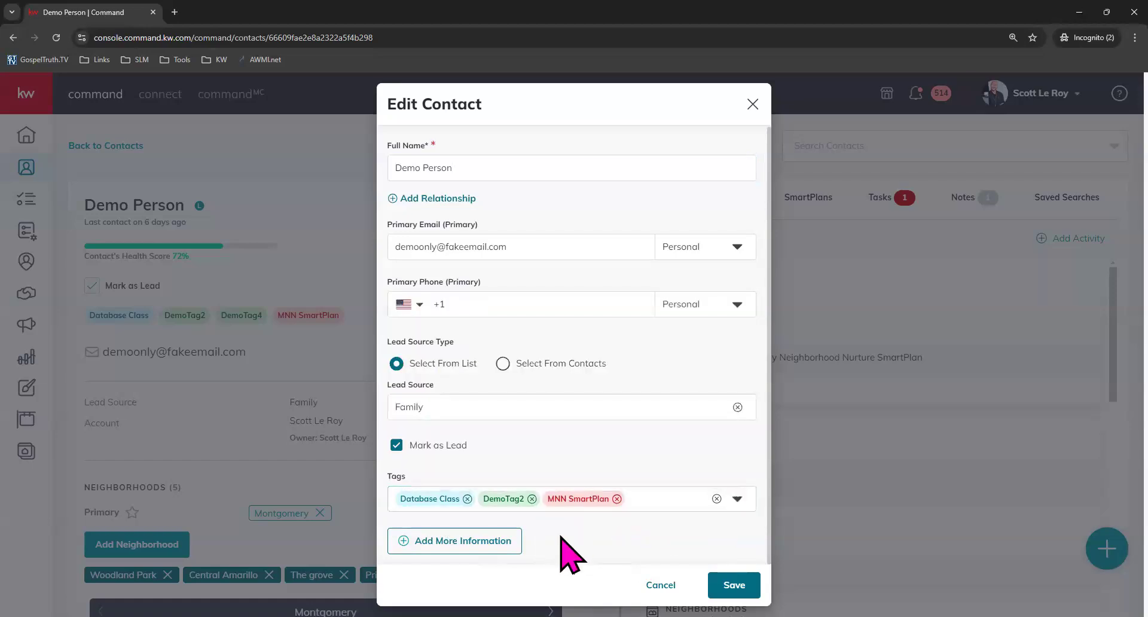
Step: Add the ALC and ABC tags and enter DemoTag5 as a new tag name
{"action": "left_click", "coordinate": [658, 495]}
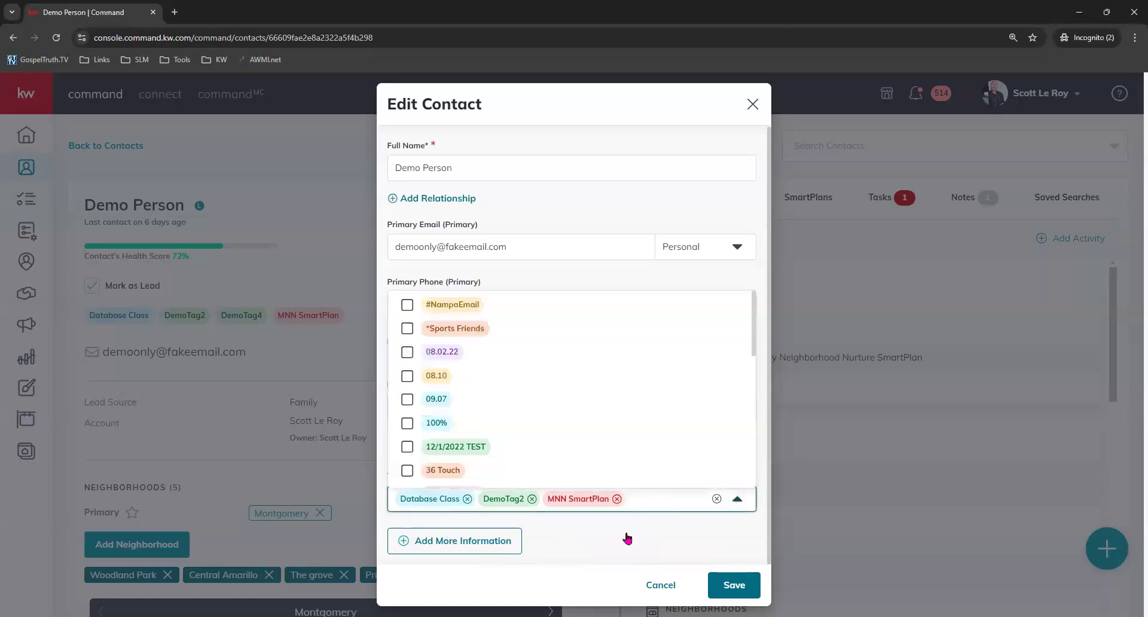
{"action": "scroll", "coordinate": [548, 482], "scroll_direction": "down", "scroll_amount": 1}
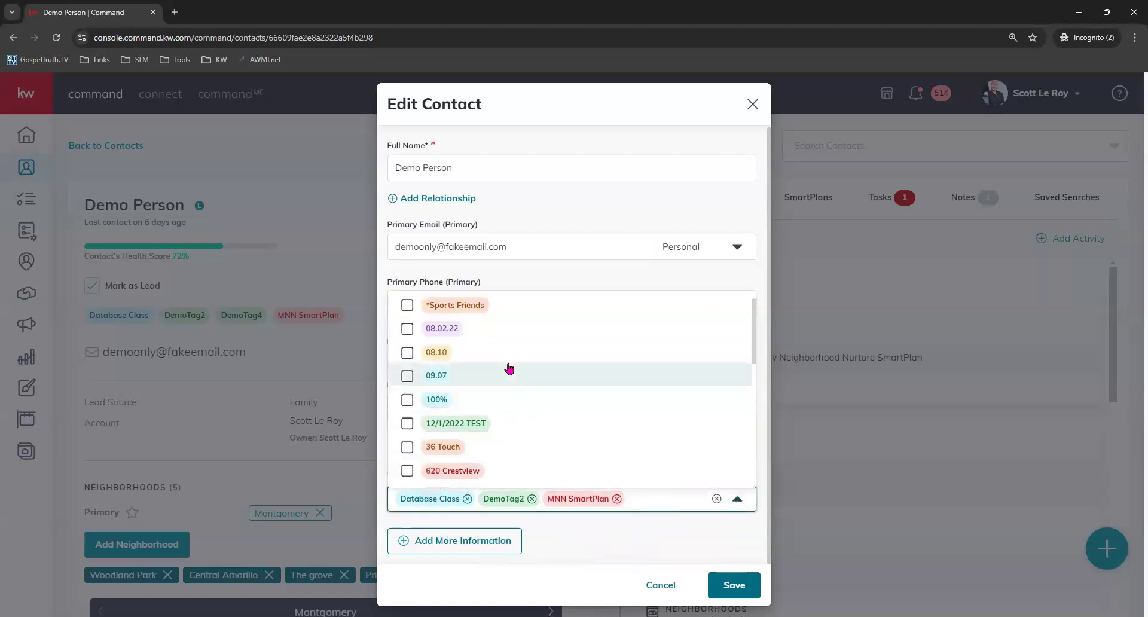
{"action": "scroll", "coordinate": [504, 402], "scroll_direction": "down", "scroll_amount": 3}
{"action": "scroll", "coordinate": [509, 368], "scroll_direction": "down", "scroll_amount": 5}
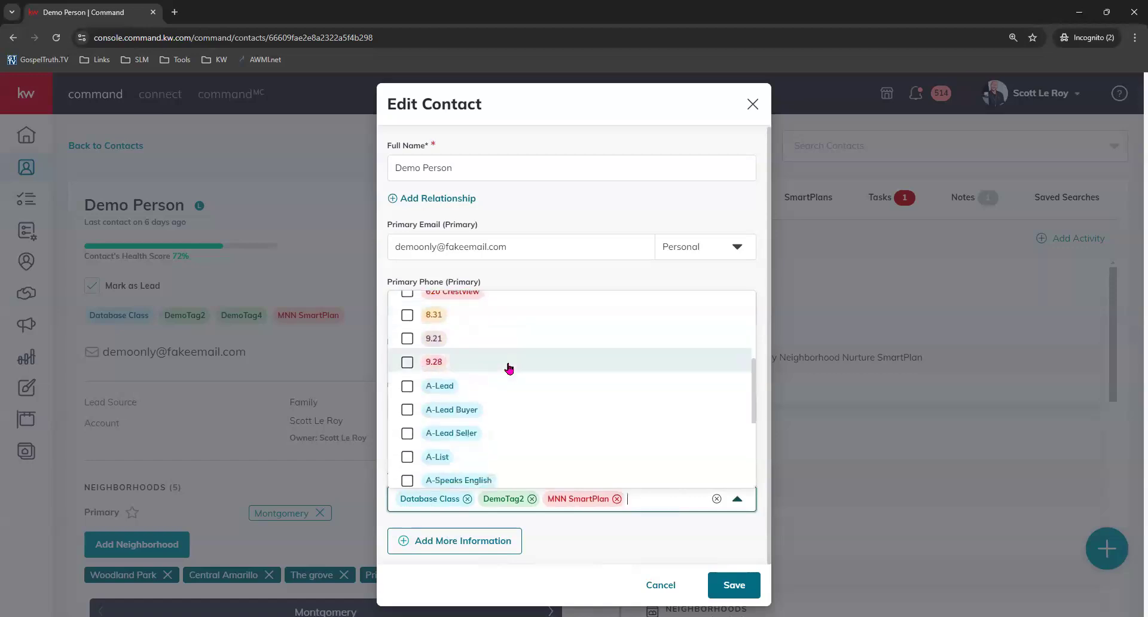
{"action": "scroll", "coordinate": [508, 368], "scroll_direction": "down", "scroll_amount": 1}
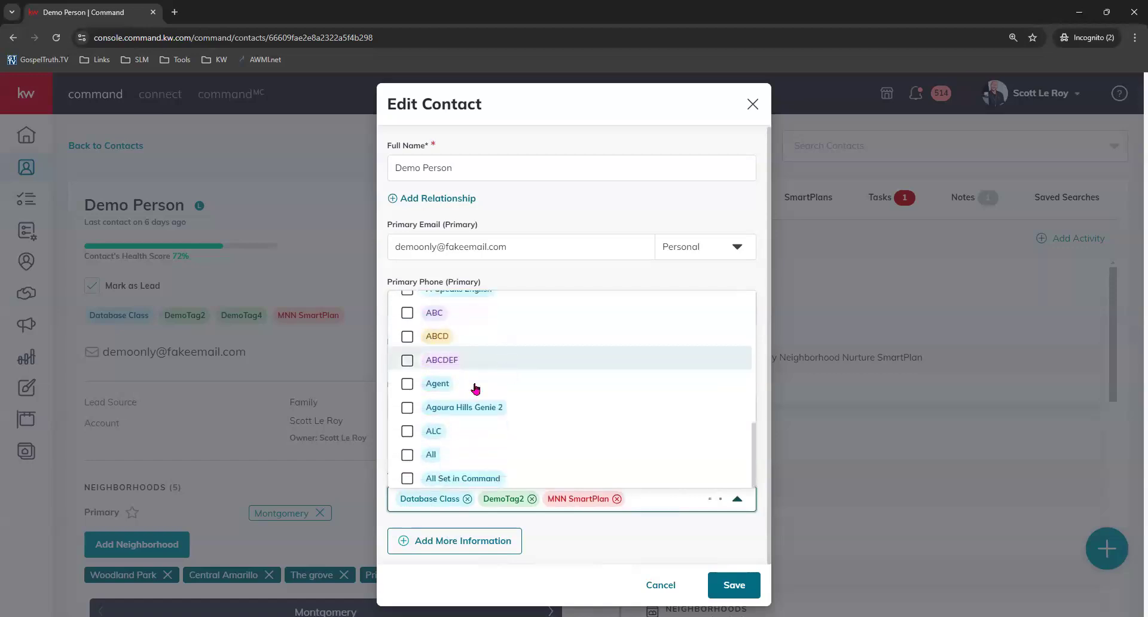
{"action": "left_click", "coordinate": [407, 431]}
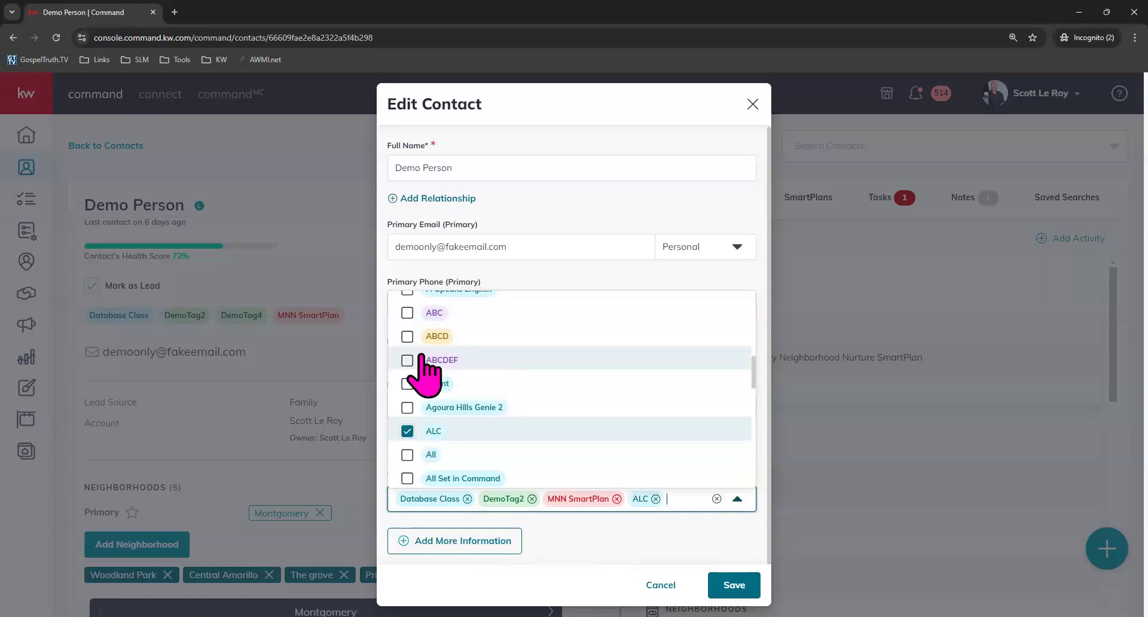
{"action": "left_click", "coordinate": [407, 312]}
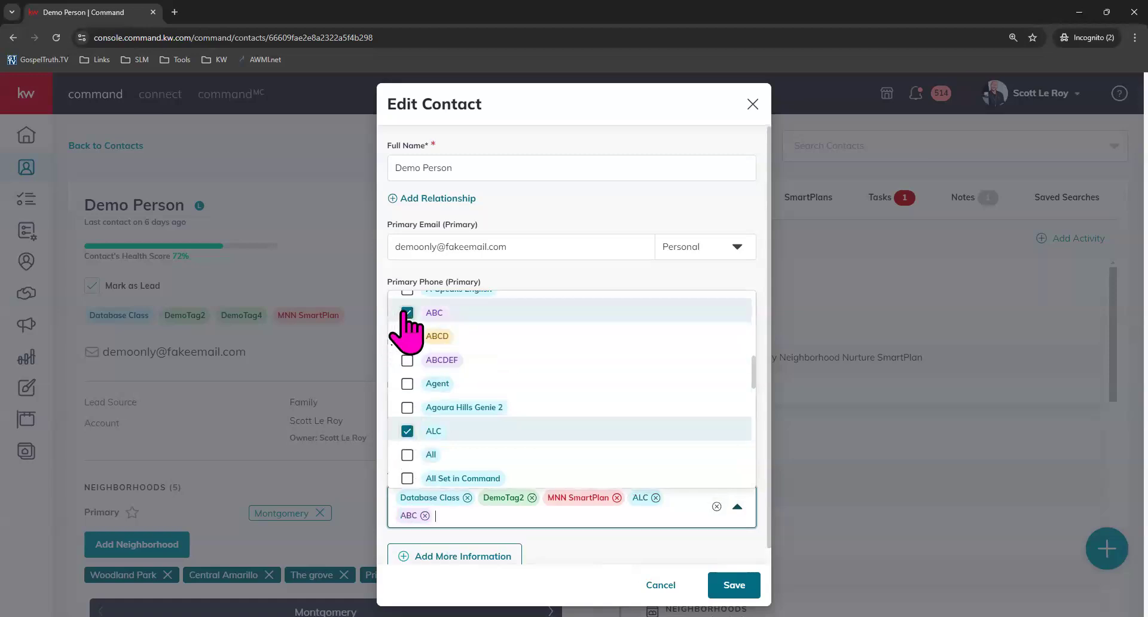
{"action": "left_click", "coordinate": [488, 520]}
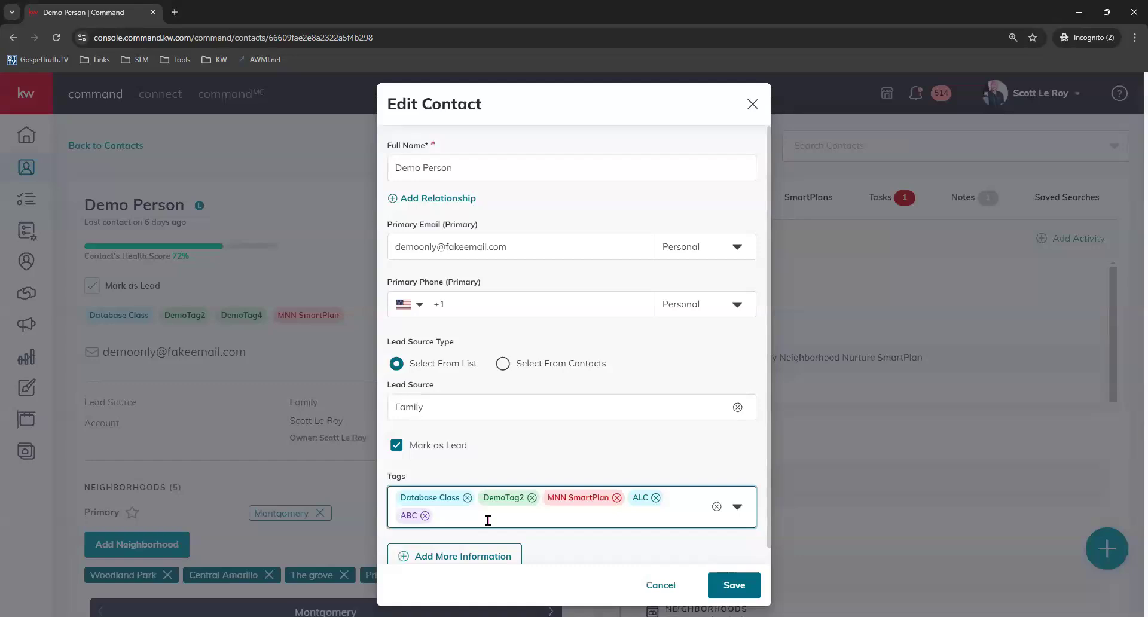
{"action": "type", "text": "DemoTag5"}
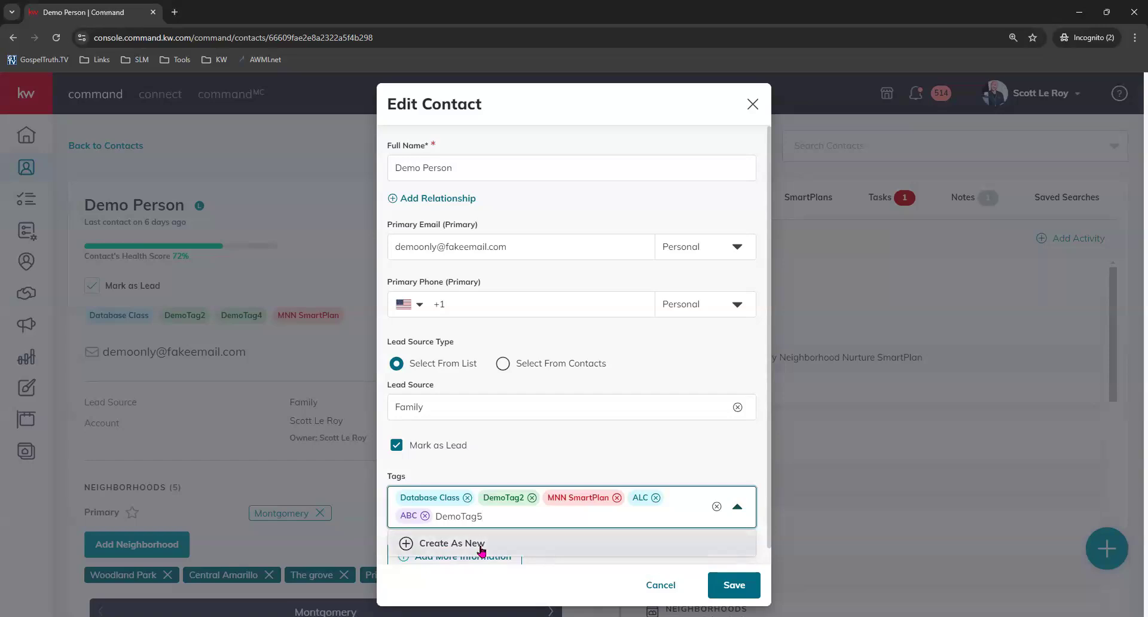
Step: Create DemoTag5 with the yellow color and save Demo Person's updated tags
{"action": "left_click", "coordinate": [482, 544]}
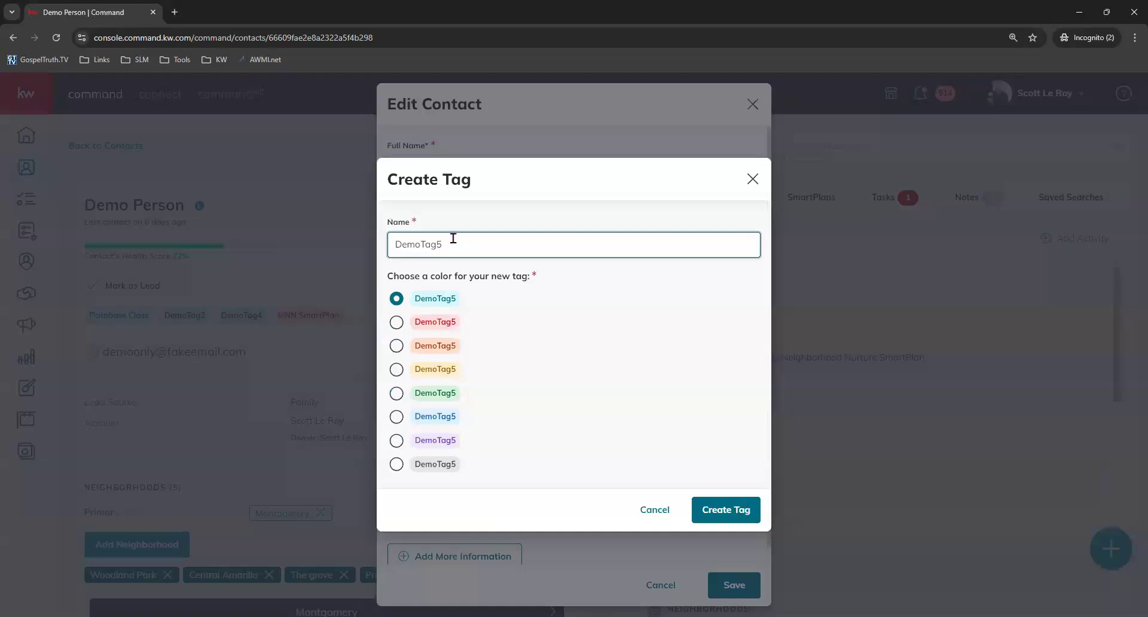
{"action": "left_click", "coordinate": [453, 370]}
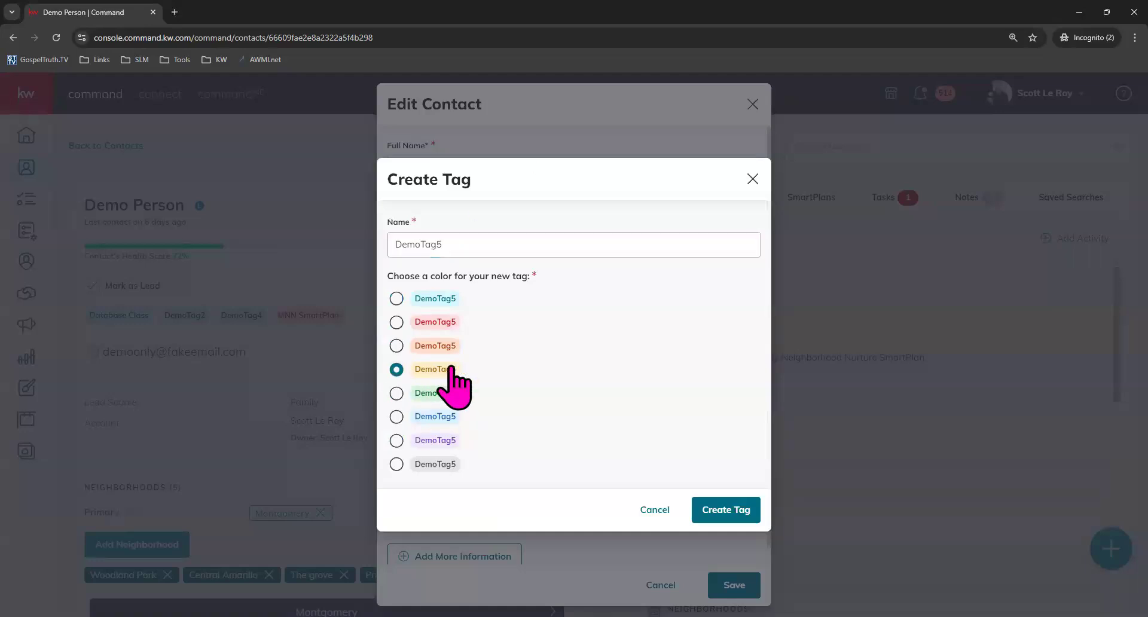
{"action": "left_click", "coordinate": [725, 511]}
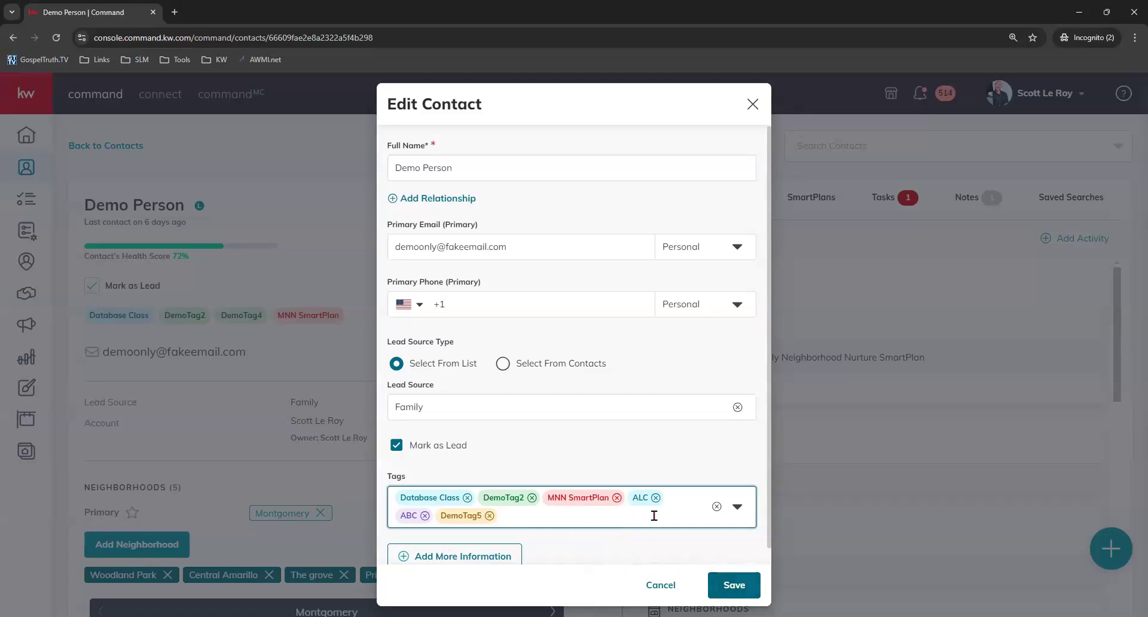
{"action": "left_click", "coordinate": [732, 585]}
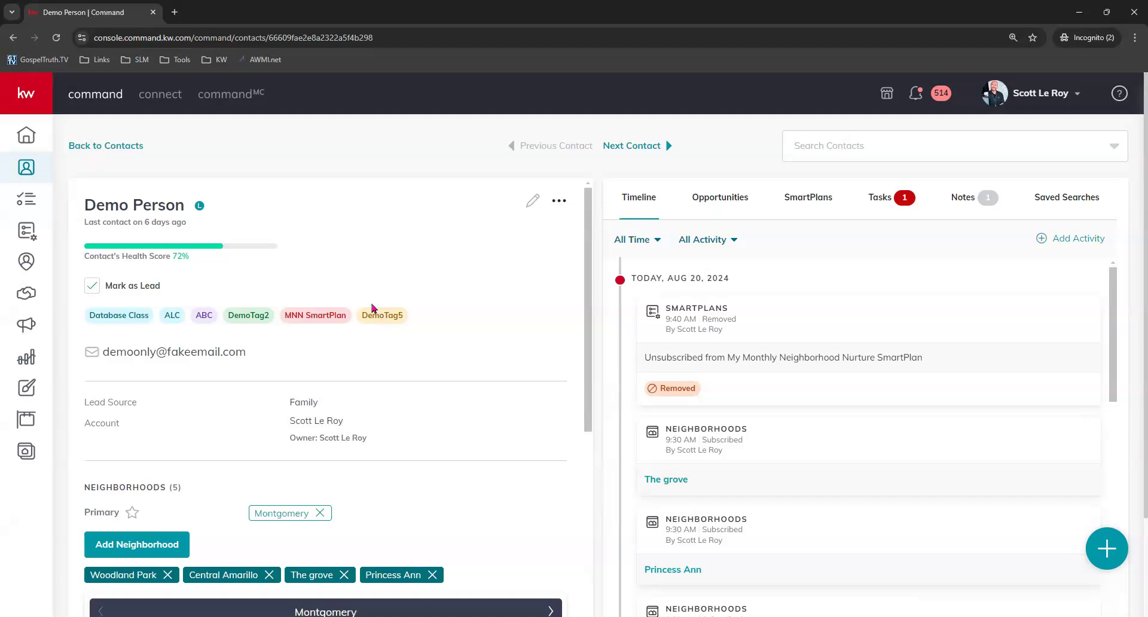
Step: Return to the contacts list and open Filters with the Tags, Contact Type and Agent Site Connection sections collapsed
{"action": "left_click", "coordinate": [108, 146]}
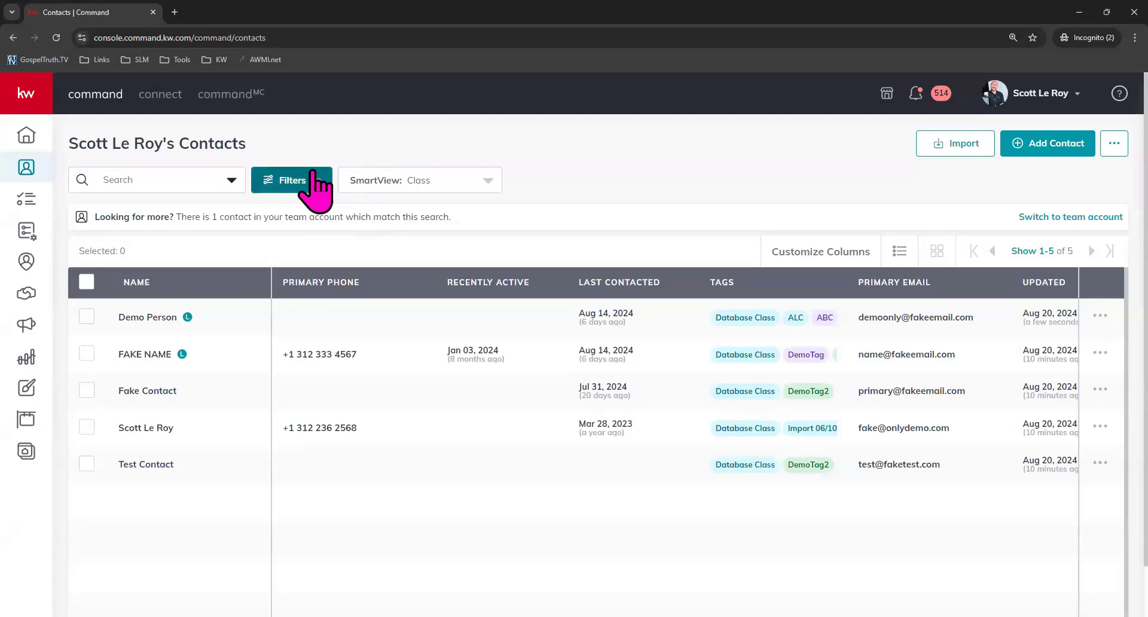
{"action": "left_click", "coordinate": [310, 185]}
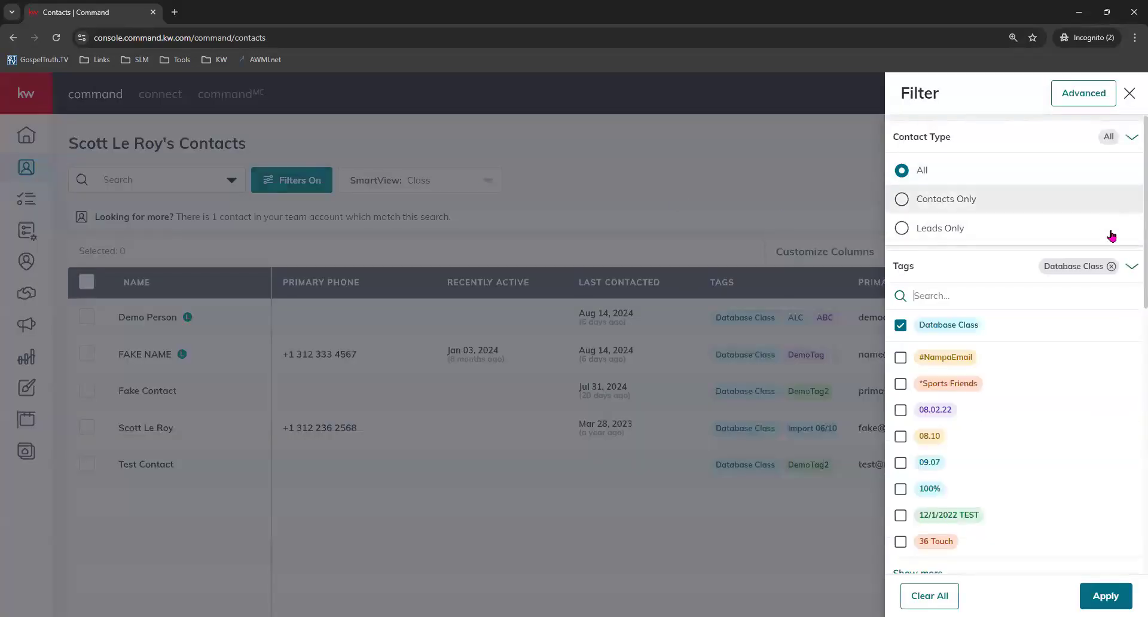
{"action": "left_click", "coordinate": [1127, 265]}
{"action": "left_click", "coordinate": [1130, 137]}
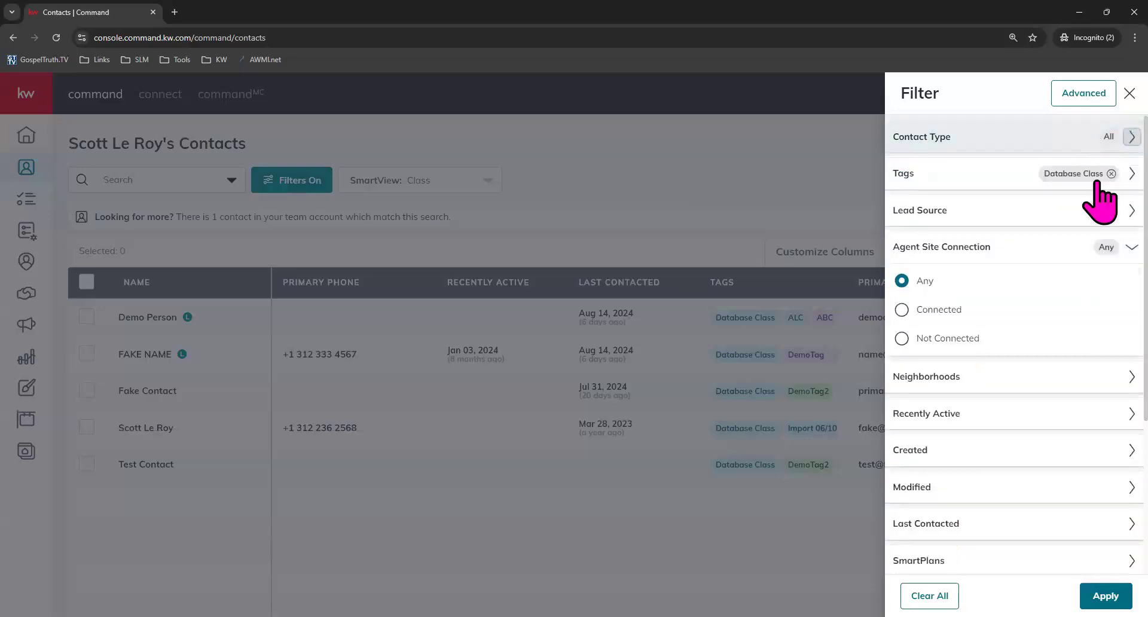
{"action": "left_click", "coordinate": [1096, 251]}
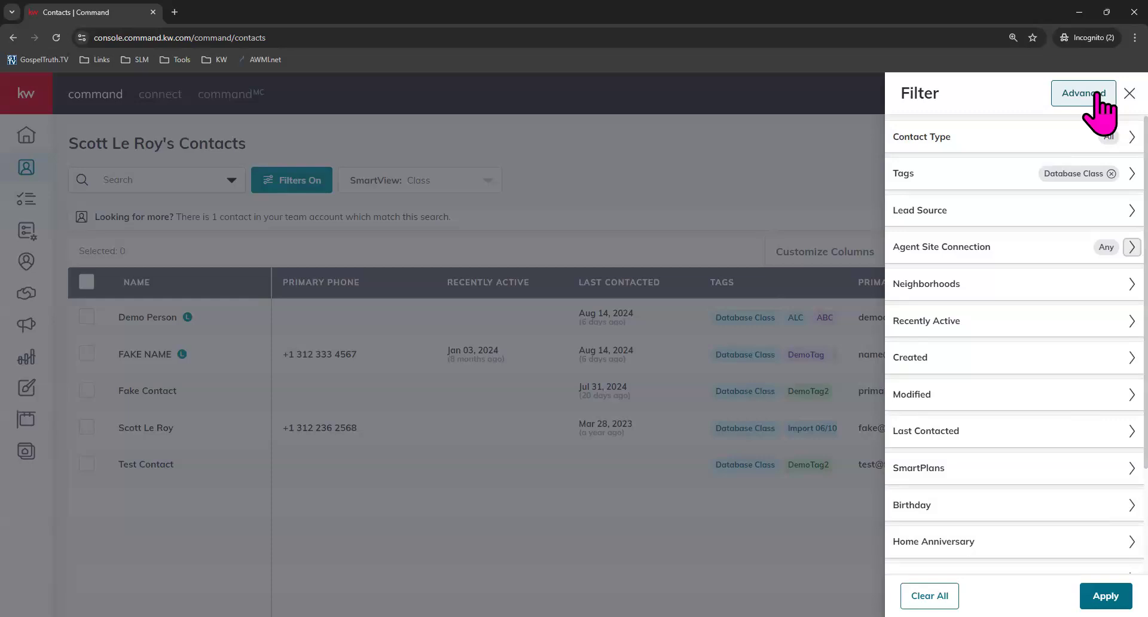
Step: Set Contact Type to Leads Only and start a Primary Email filter
{"action": "left_click", "coordinate": [1033, 137]}
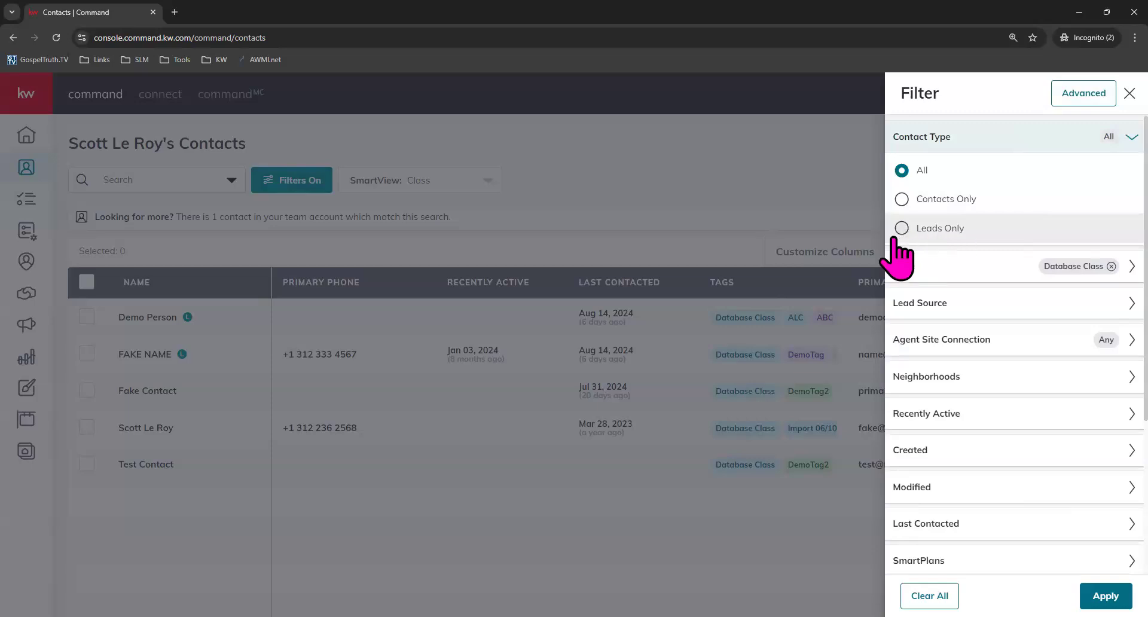
{"action": "left_click", "coordinate": [917, 235]}
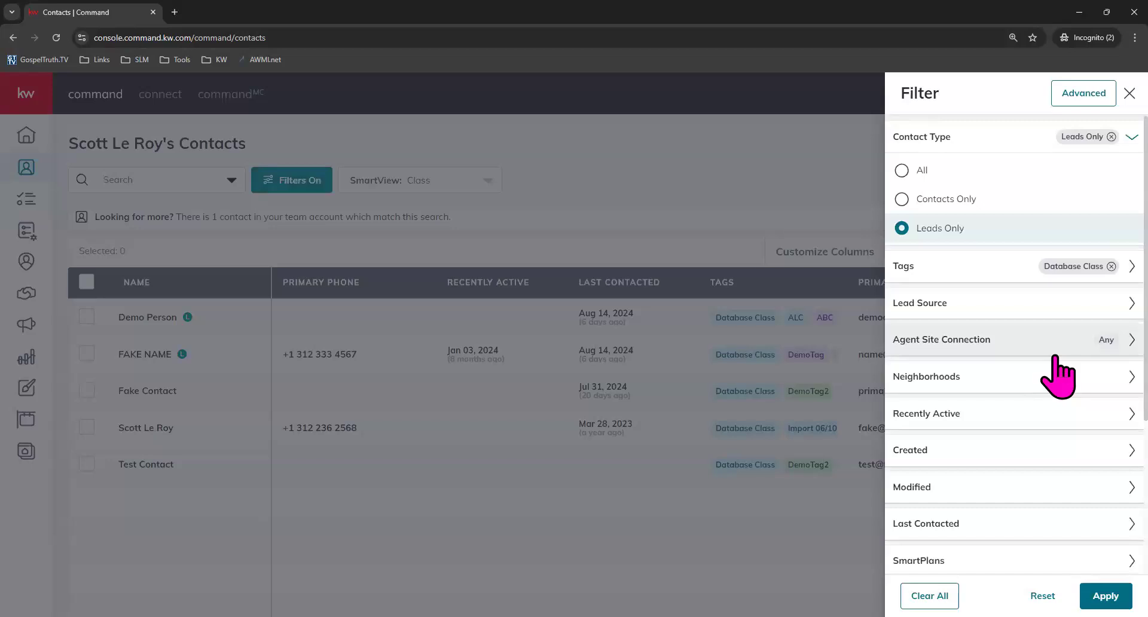
{"action": "scroll", "coordinate": [1058, 373], "scroll_direction": "down", "scroll_amount": 4}
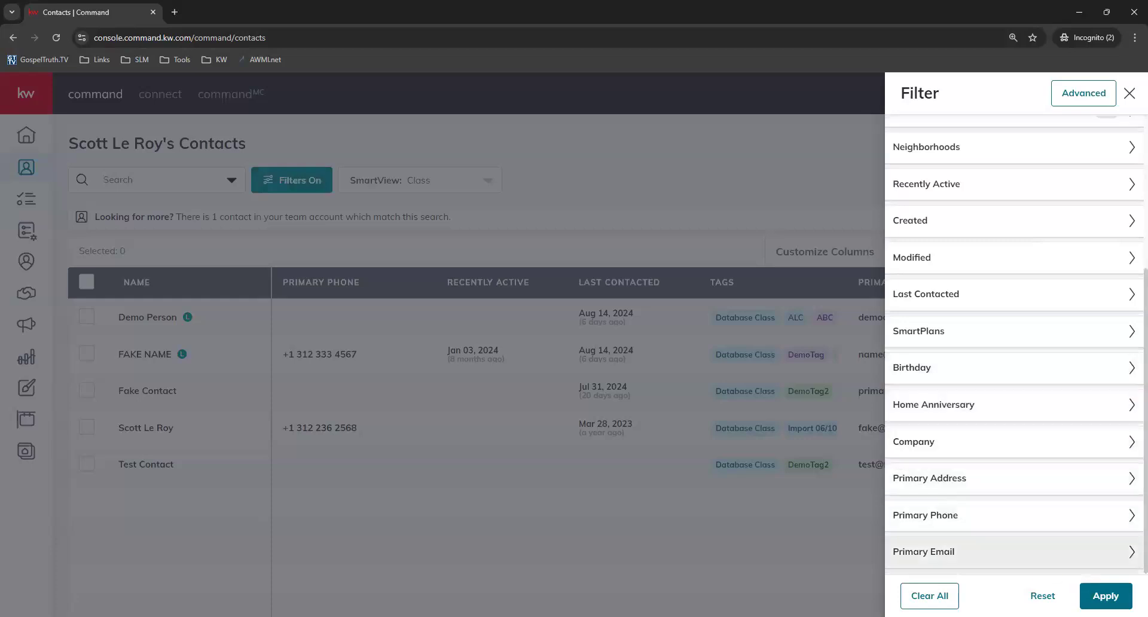
{"action": "left_click", "coordinate": [1028, 550]}
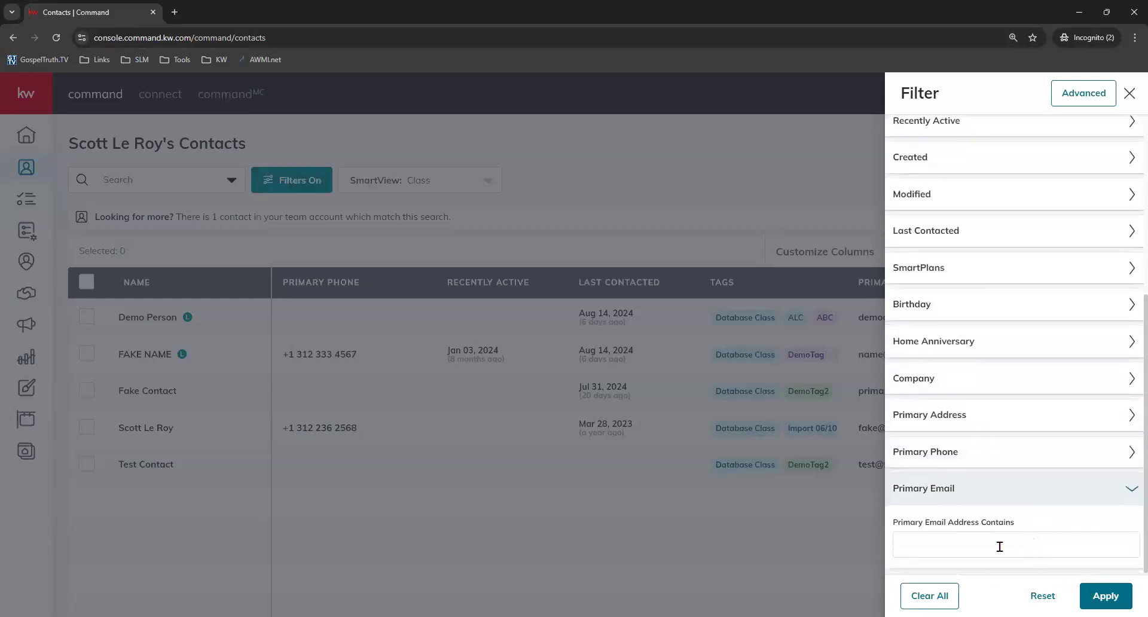
{"action": "left_click", "coordinate": [1000, 546]}
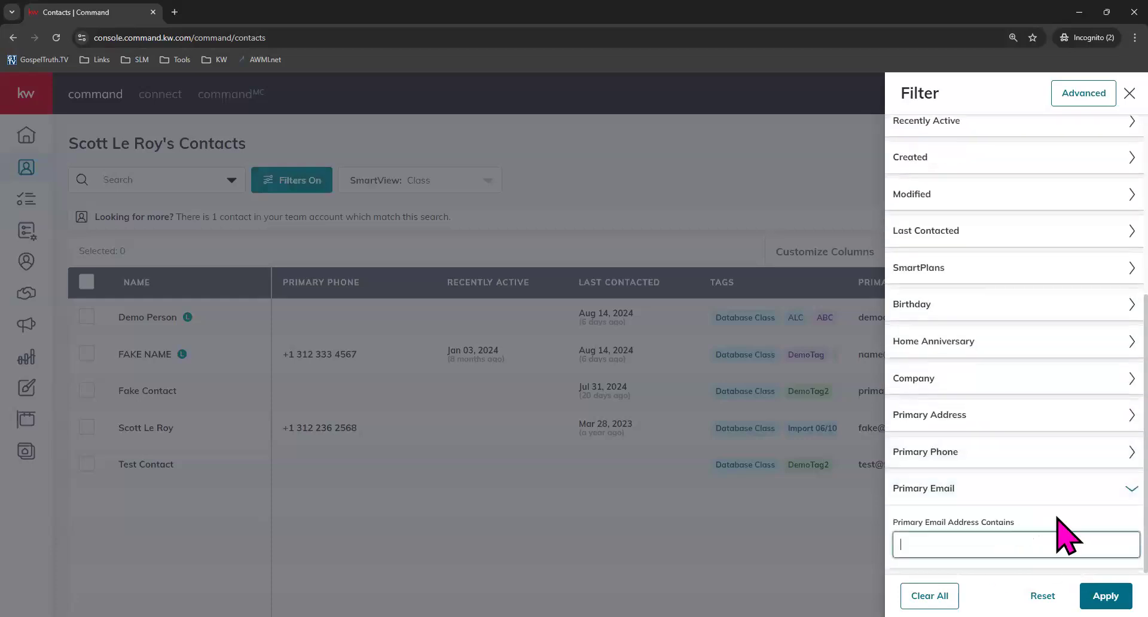
Step: In the Advanced Filter, make the first condition Primary Email is not empty
{"action": "left_click", "coordinate": [1097, 96]}
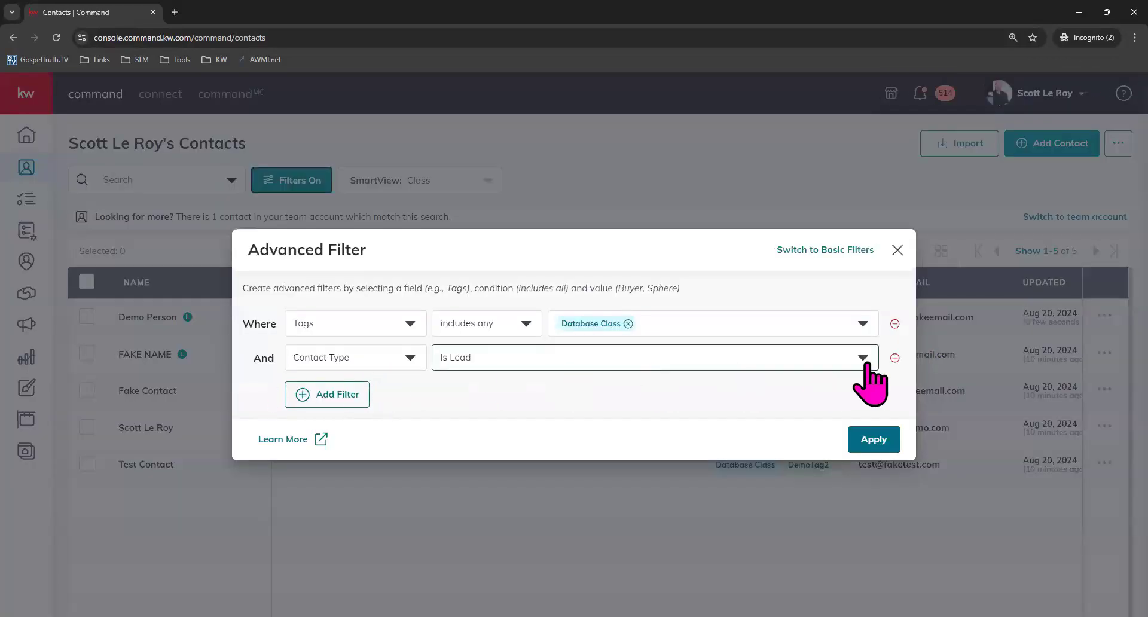
{"action": "left_click", "coordinate": [327, 328]}
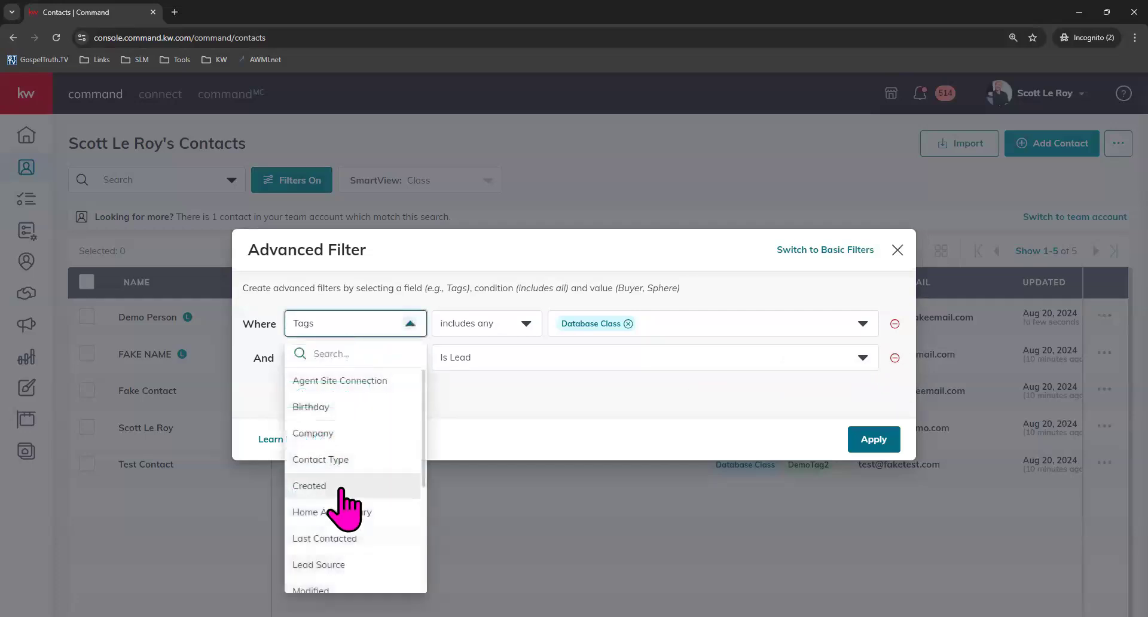
{"action": "scroll", "coordinate": [356, 520], "scroll_direction": "down", "scroll_amount": 4}
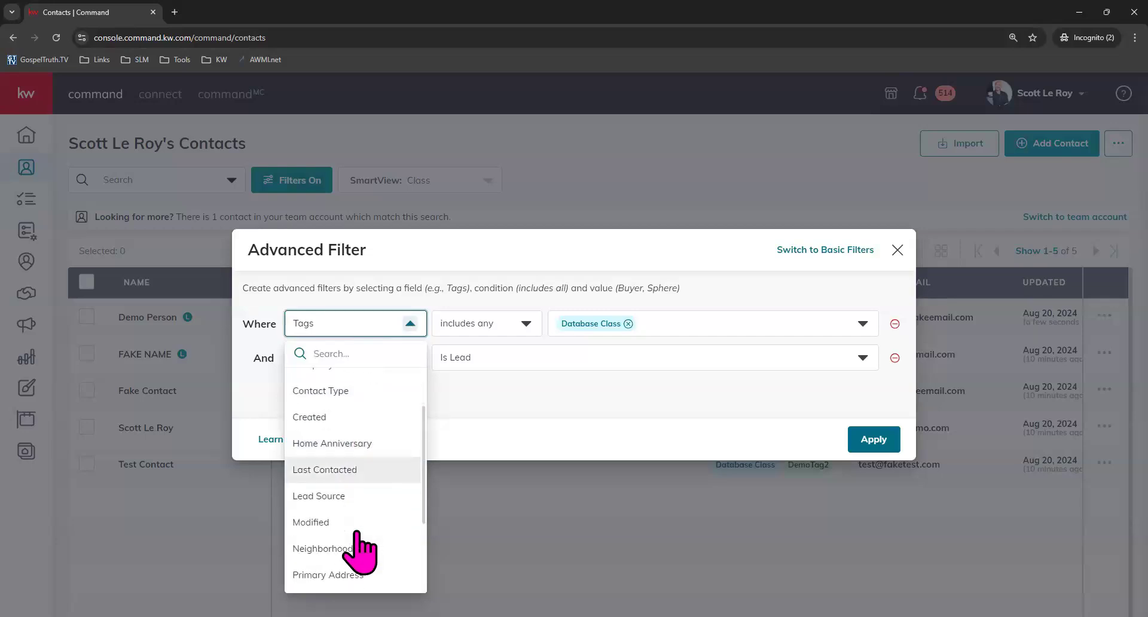
{"action": "left_click", "coordinate": [354, 475]}
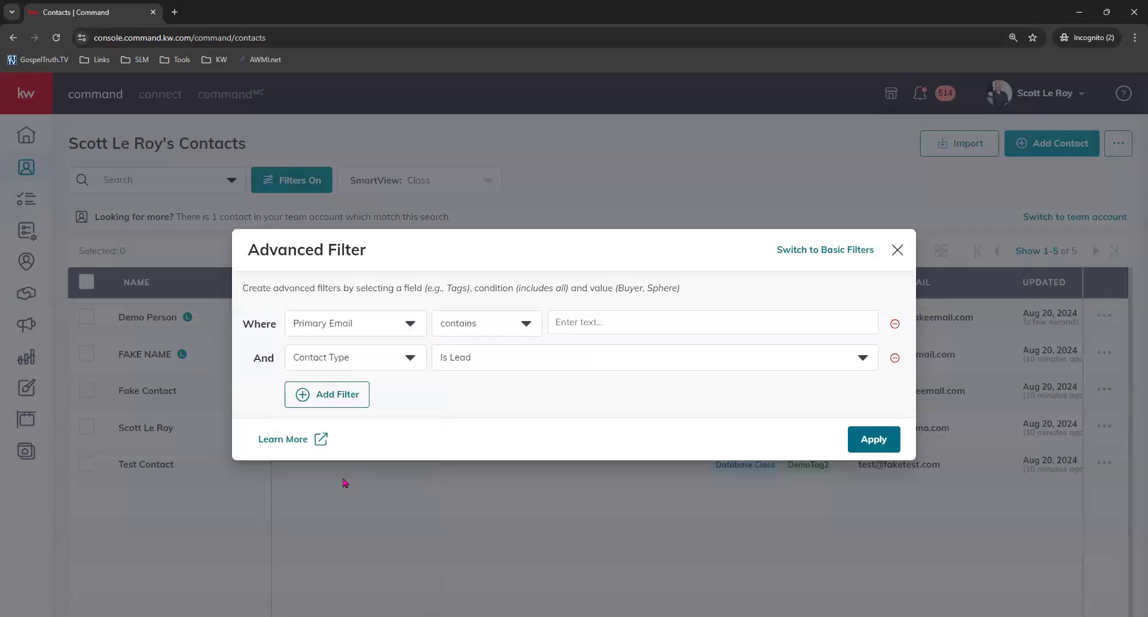
{"action": "left_click", "coordinate": [479, 324]}
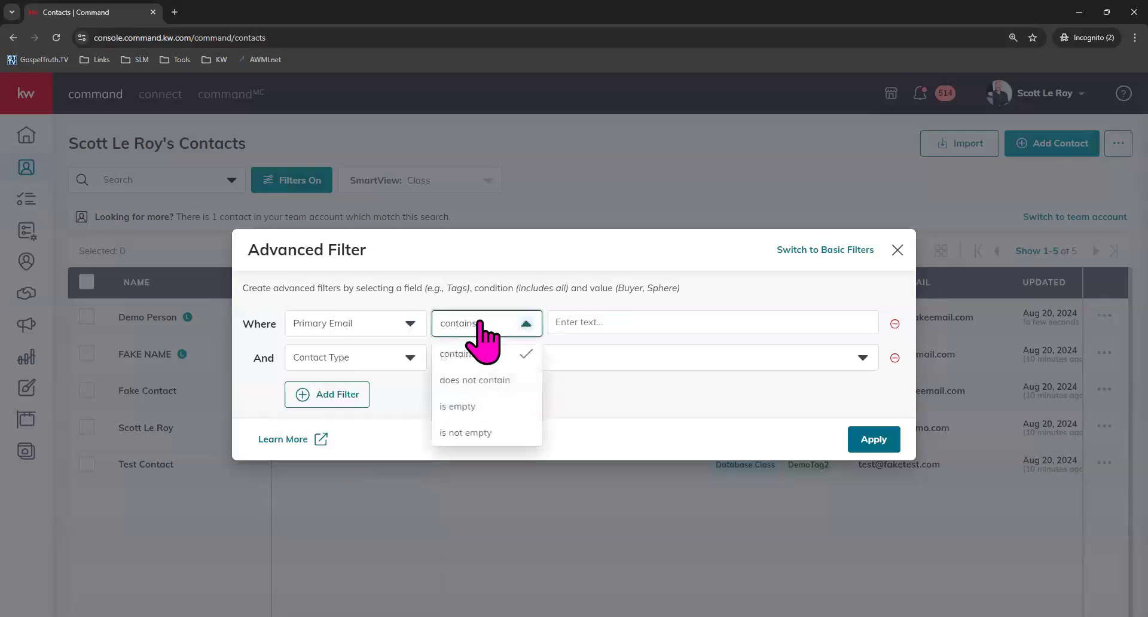
{"action": "left_click", "coordinate": [472, 433]}
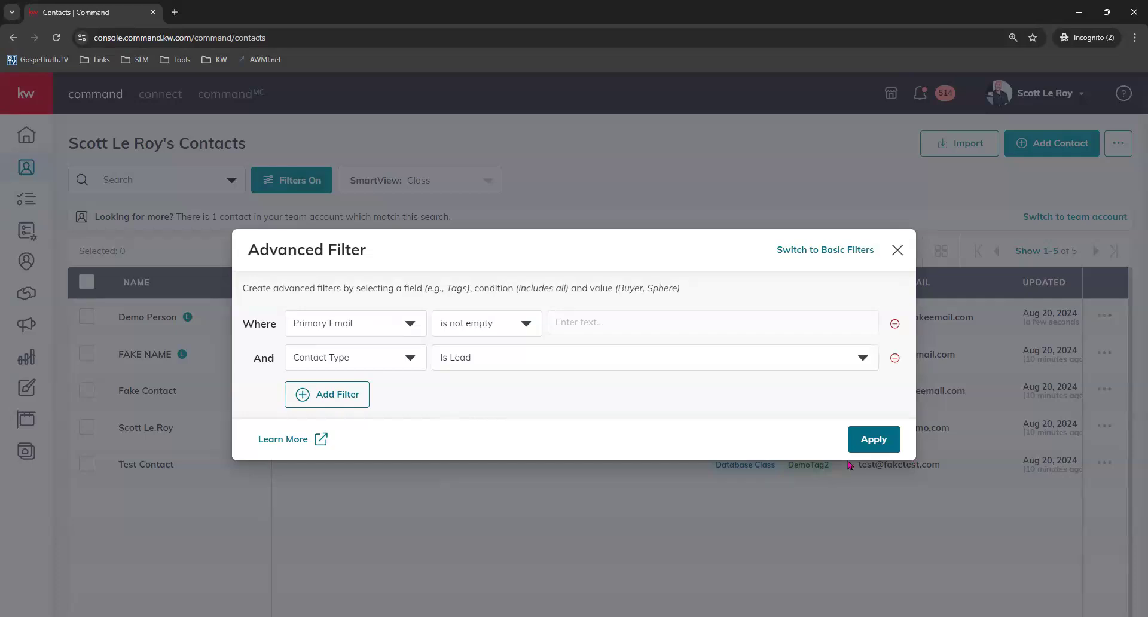
{"action": "left_click", "coordinate": [734, 514]}
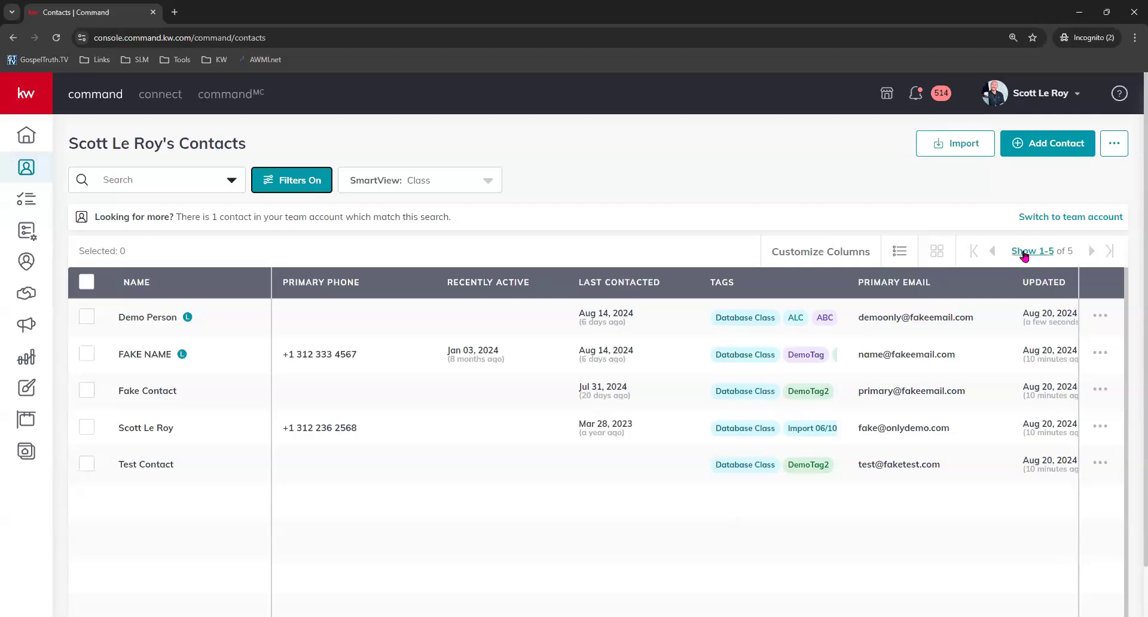
{"action": "left_click", "coordinate": [1042, 251]}
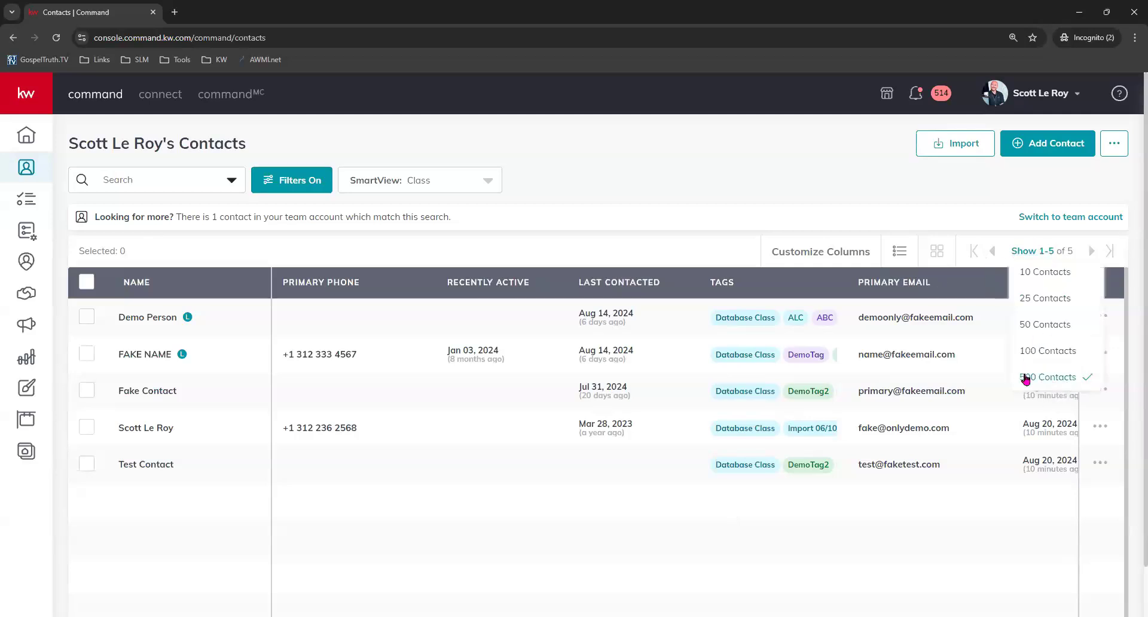
{"action": "left_click", "coordinate": [1059, 379]}
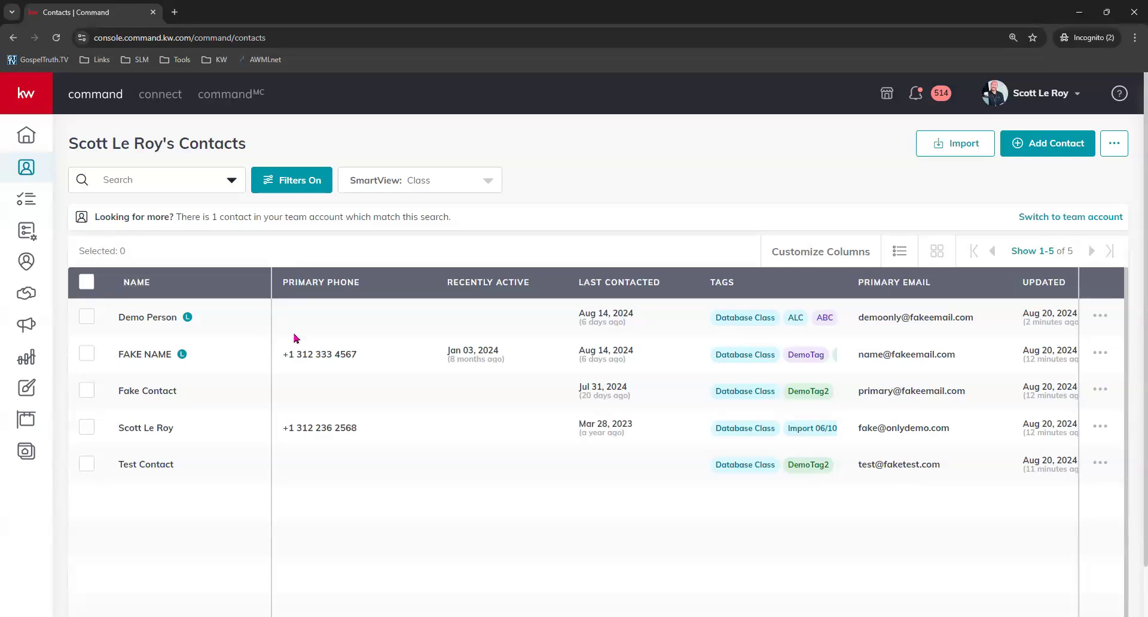
Step: Select all five filtered contacts after toggling each row, and show the Actions list
{"action": "left_click", "coordinate": [87, 283]}
{"action": "left_click", "coordinate": [87, 354]}
{"action": "left_click", "coordinate": [87, 428]}
{"action": "left_click", "coordinate": [88, 464]}
{"action": "left_click", "coordinate": [88, 389]}
{"action": "left_click", "coordinate": [86, 316]}
{"action": "left_click", "coordinate": [88, 355]}
{"action": "left_click", "coordinate": [86, 317]}
{"action": "left_click", "coordinate": [87, 391]}
{"action": "left_click", "coordinate": [86, 465]}
{"action": "left_click", "coordinate": [90, 284]}
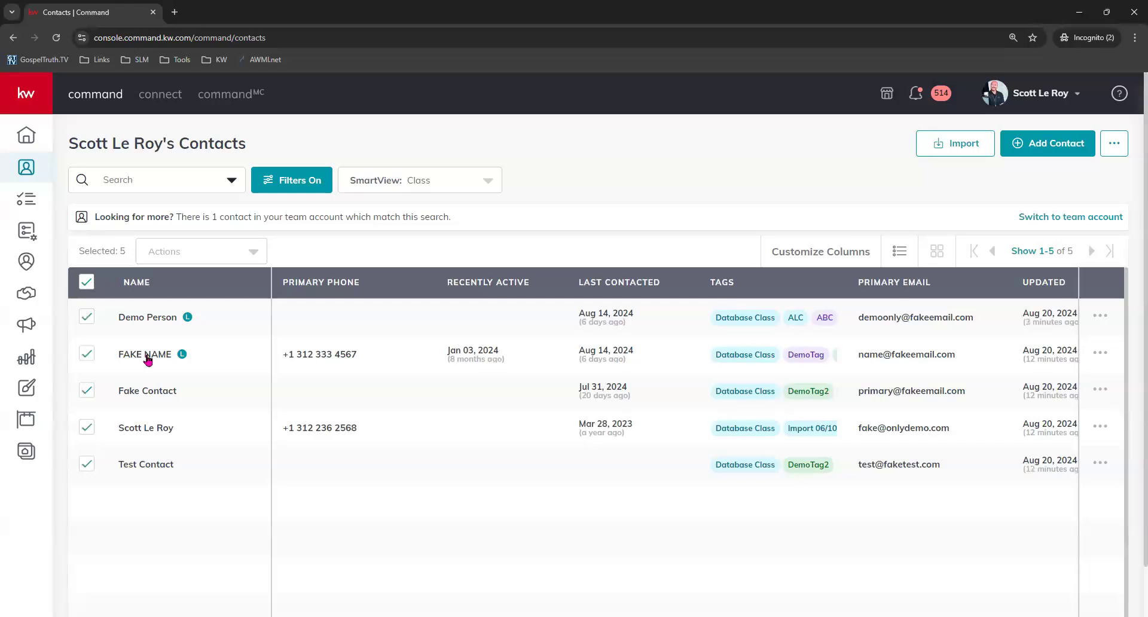
{"action": "left_click", "coordinate": [186, 254]}
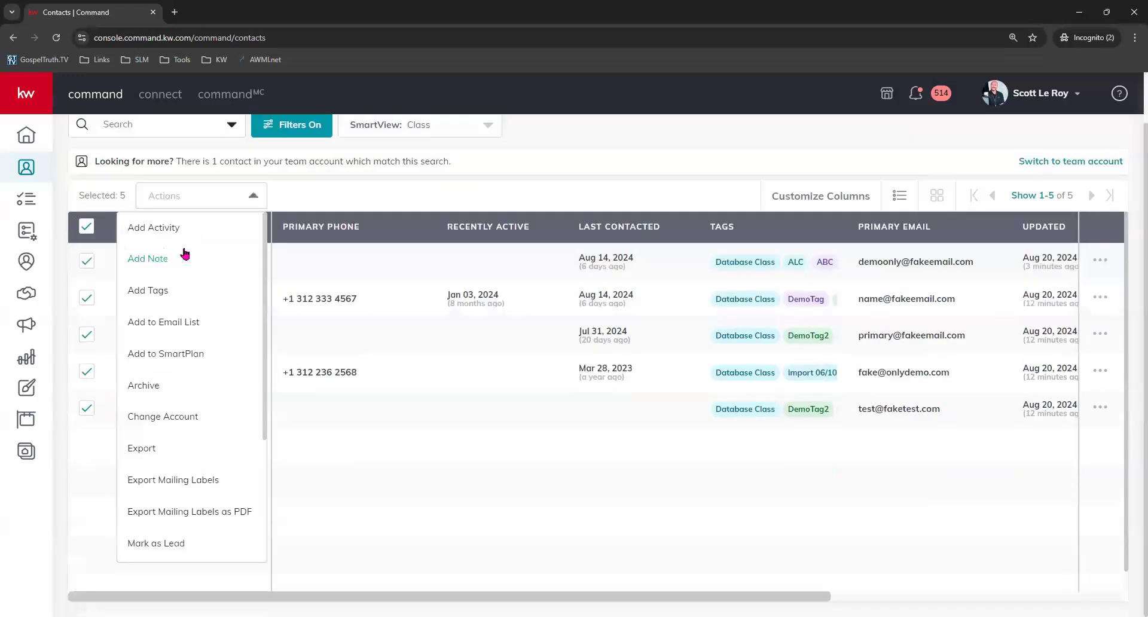
Step: Start Add Tags and tick Birthday and Birthday SmartPlan
{"action": "left_click", "coordinate": [139, 293]}
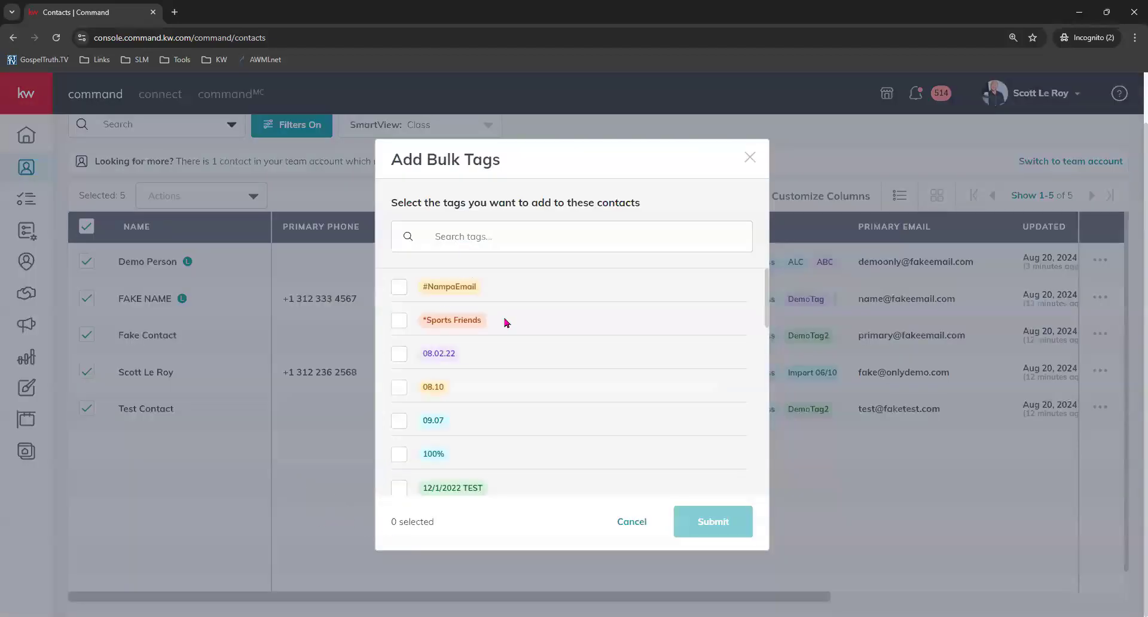
{"action": "scroll", "coordinate": [526, 371], "scroll_direction": "down", "scroll_amount": 4}
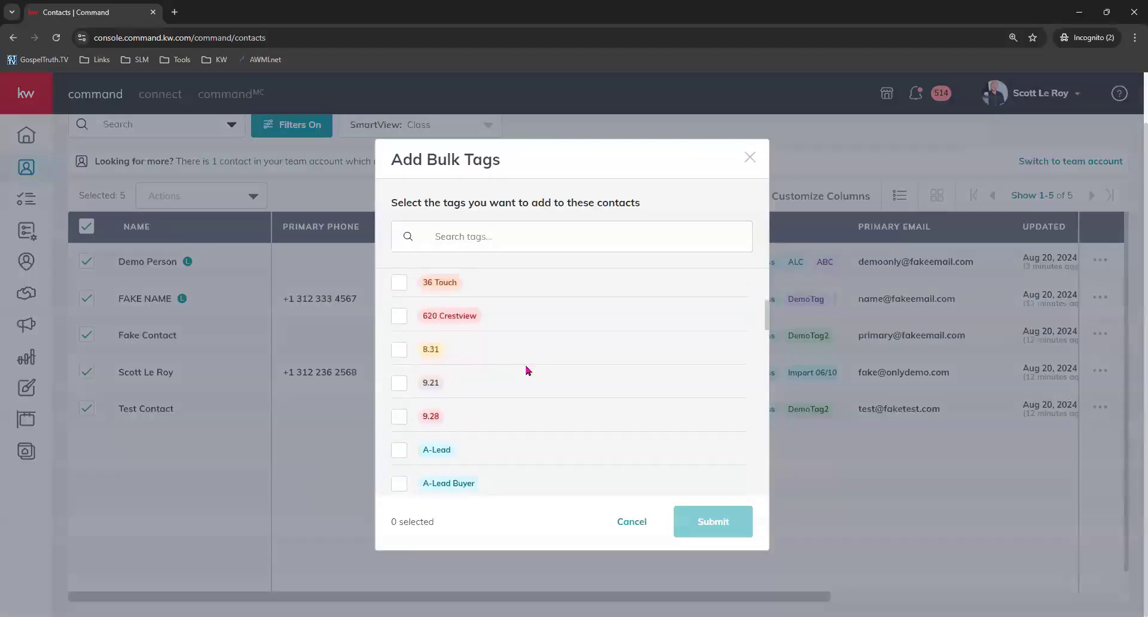
{"action": "scroll", "coordinate": [526, 370], "scroll_direction": "down", "scroll_amount": 8}
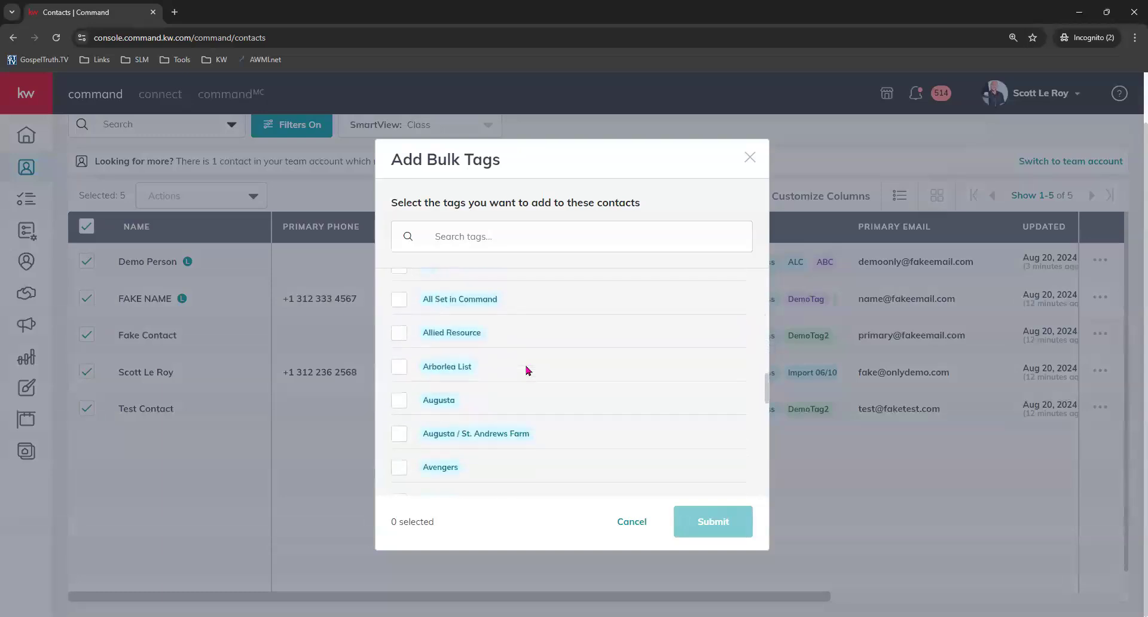
{"action": "scroll", "coordinate": [526, 370], "scroll_direction": "down", "scroll_amount": 8}
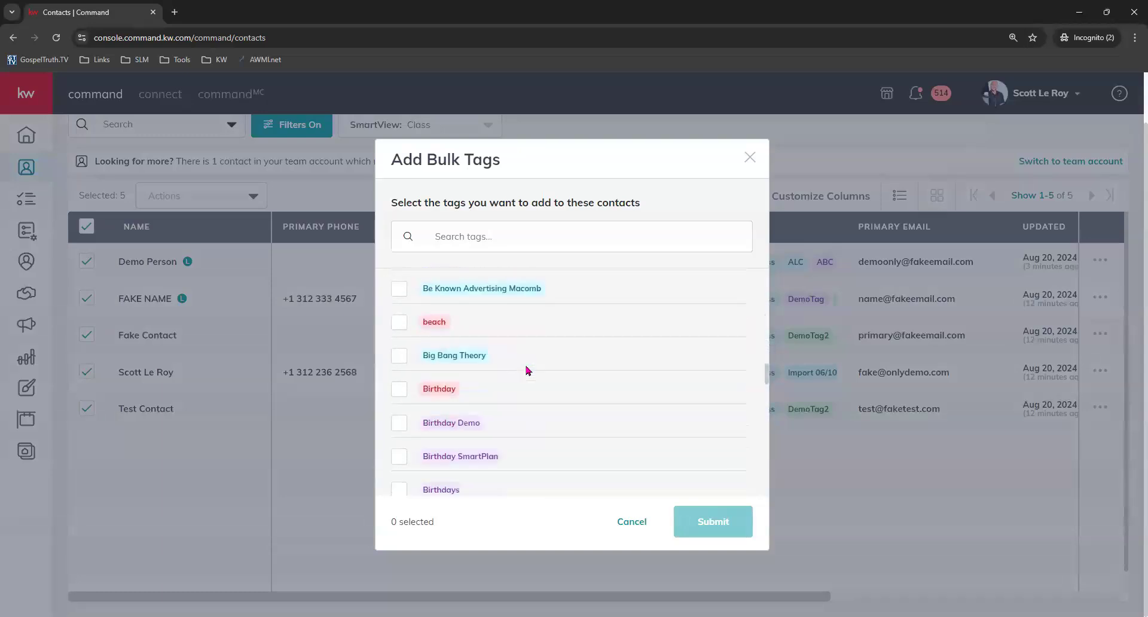
{"action": "scroll", "coordinate": [527, 370], "scroll_direction": "down", "scroll_amount": 2}
{"action": "left_click", "coordinate": [400, 325]}
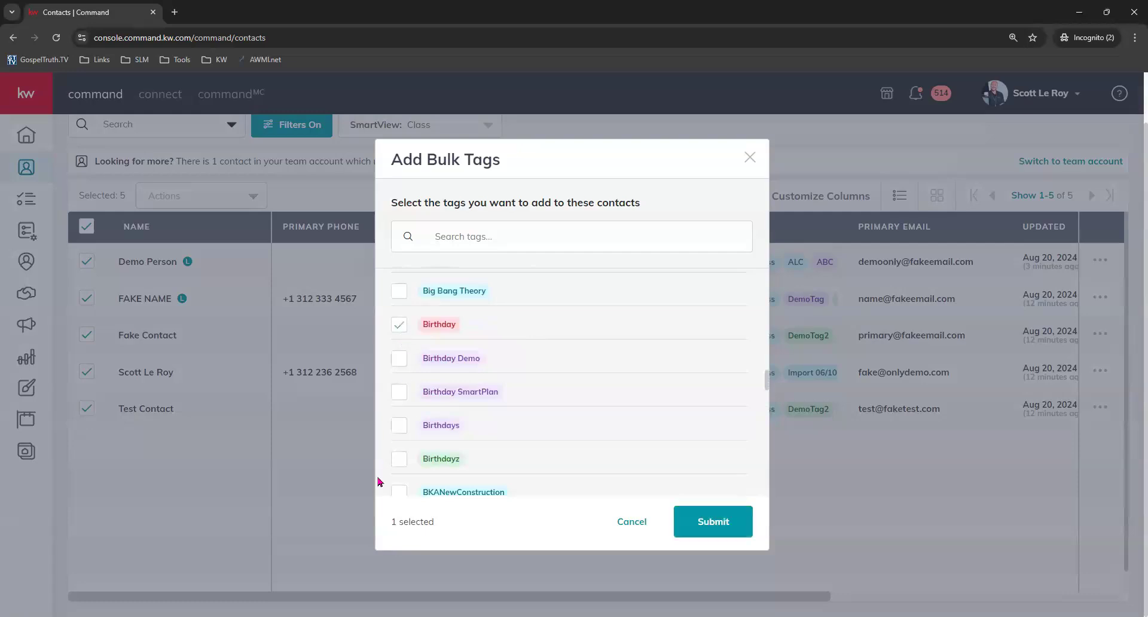
{"action": "left_click", "coordinate": [400, 389]}
Step: Search the tag list for 'DemoTag6'
{"action": "scroll", "coordinate": [586, 467], "scroll_direction": "up", "scroll_amount": 5}
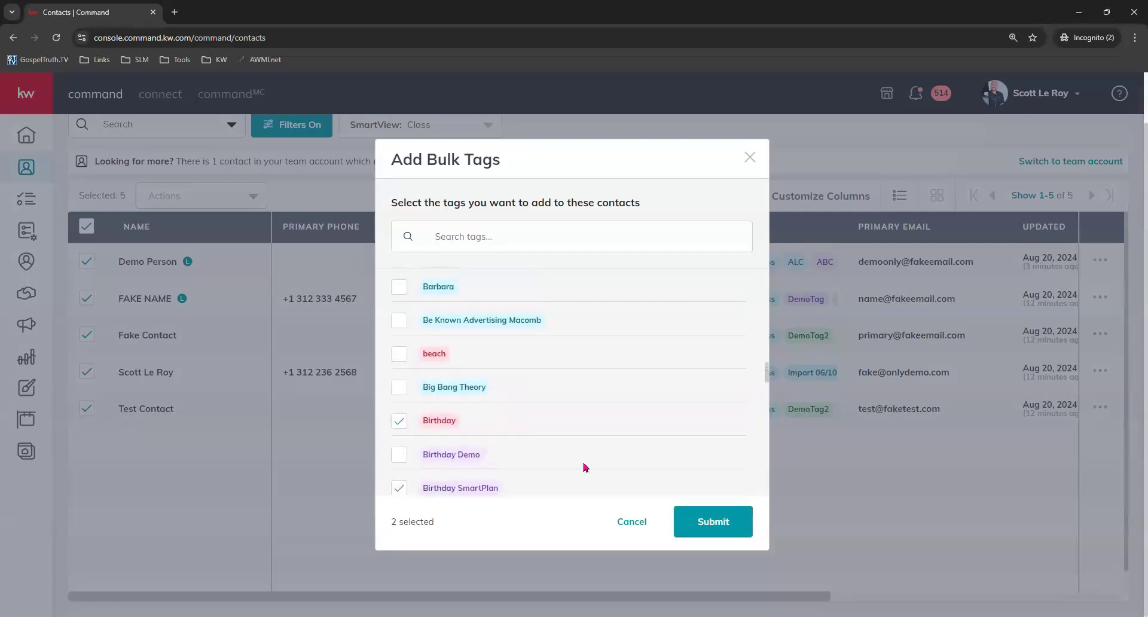
{"action": "left_click", "coordinate": [543, 225]}
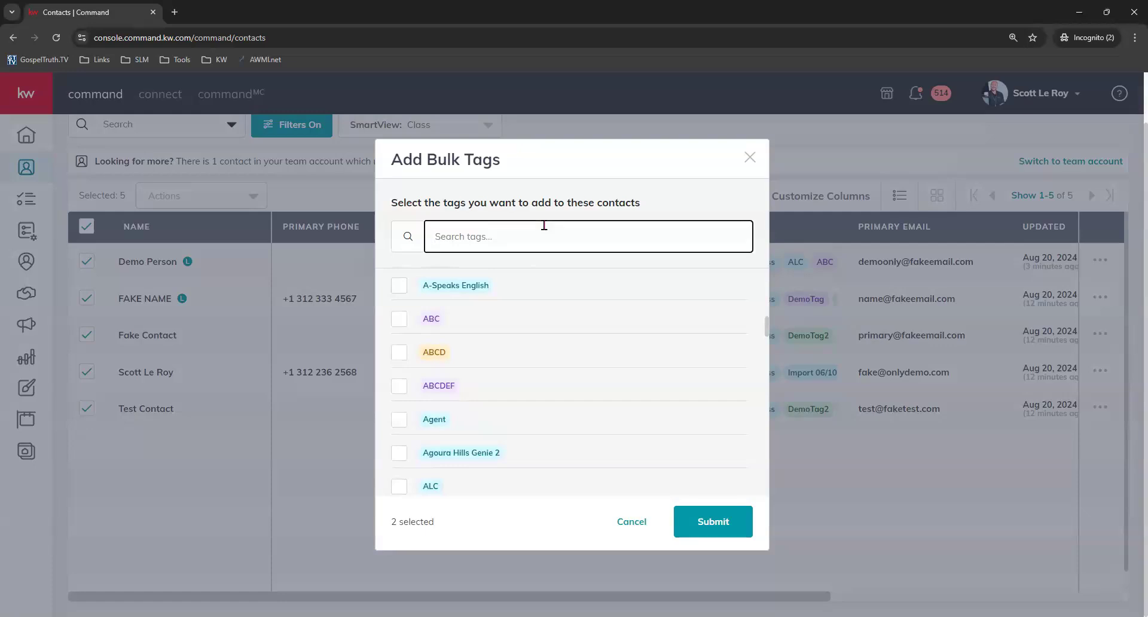
{"action": "type", "text": "D"}
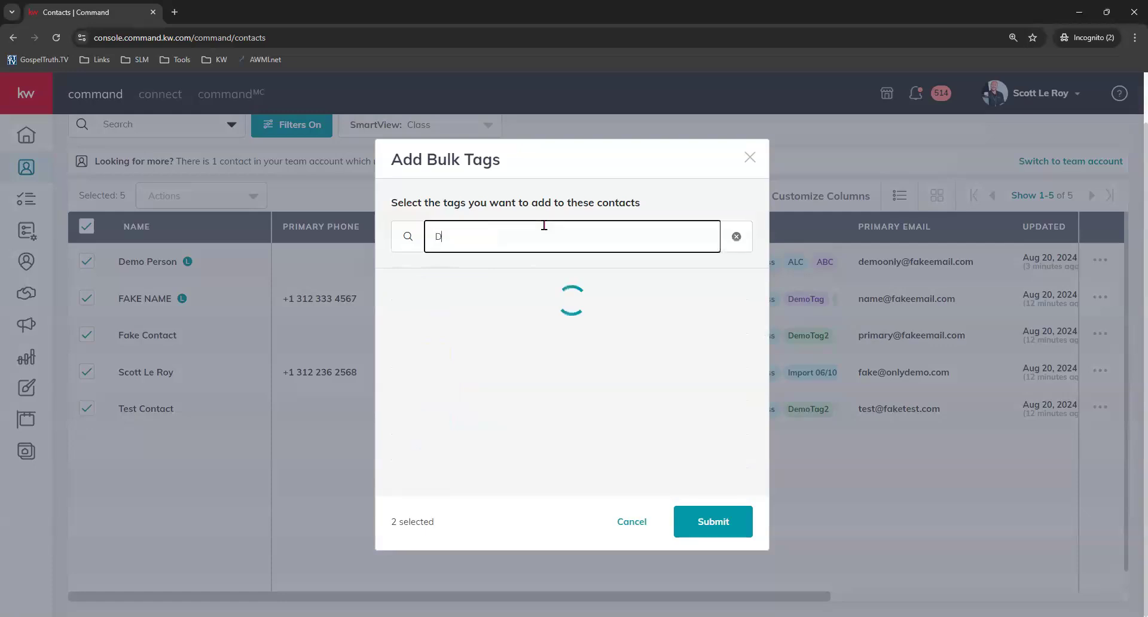
{"action": "type", "text": "emoTag"}
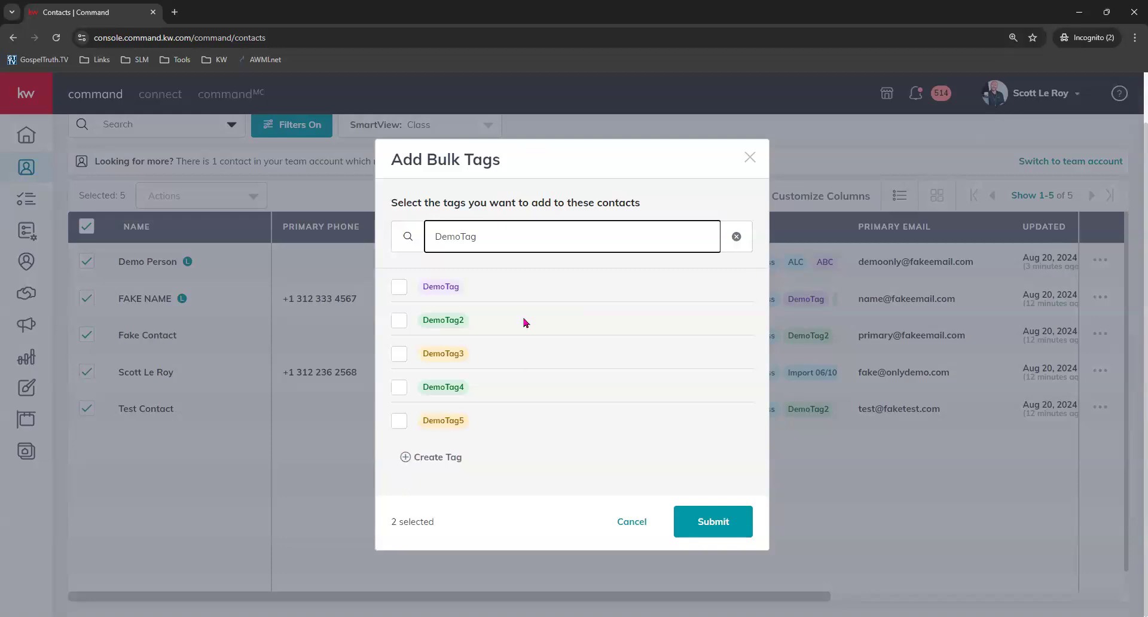
{"action": "type", "text": "6"}
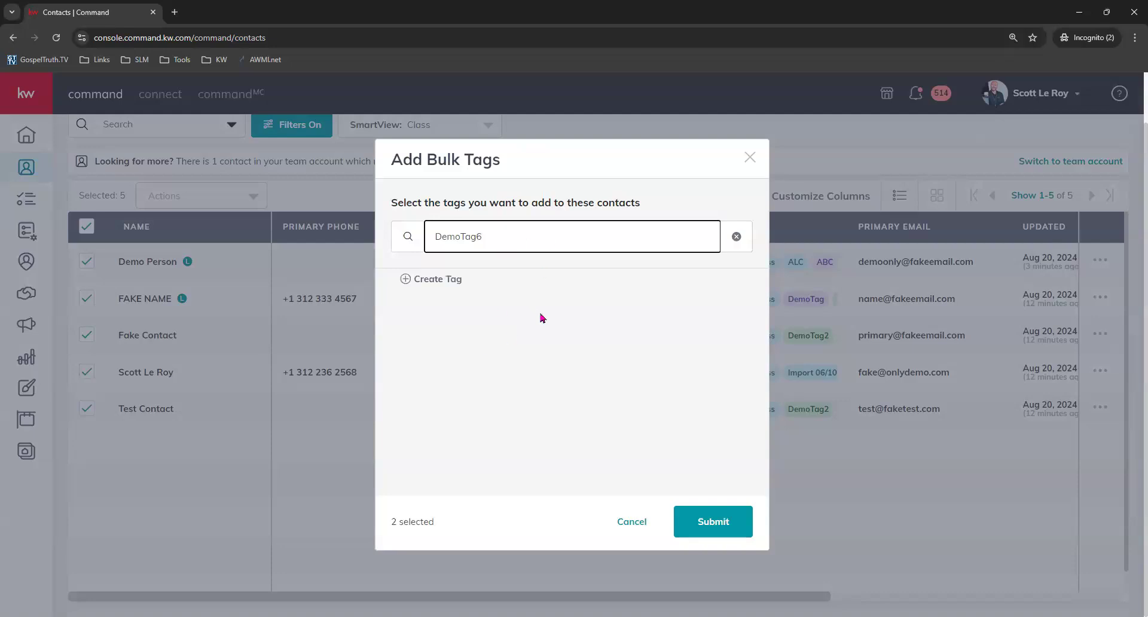
Step: Create DemoTag6 as a new purple tag
{"action": "left_click", "coordinate": [434, 284]}
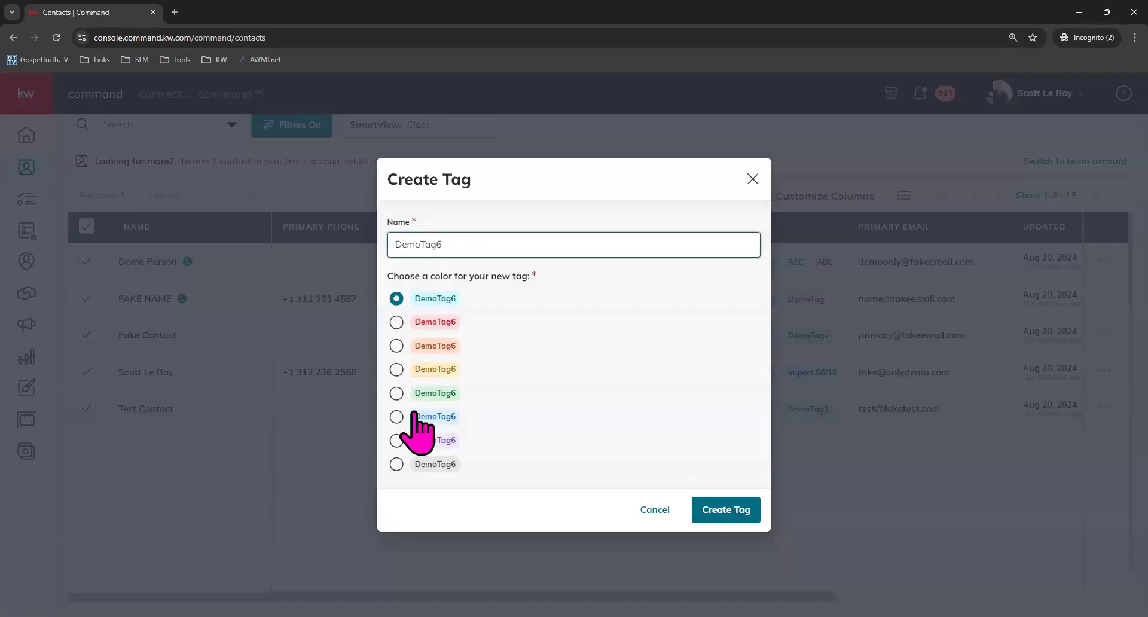
{"action": "left_click", "coordinate": [396, 441]}
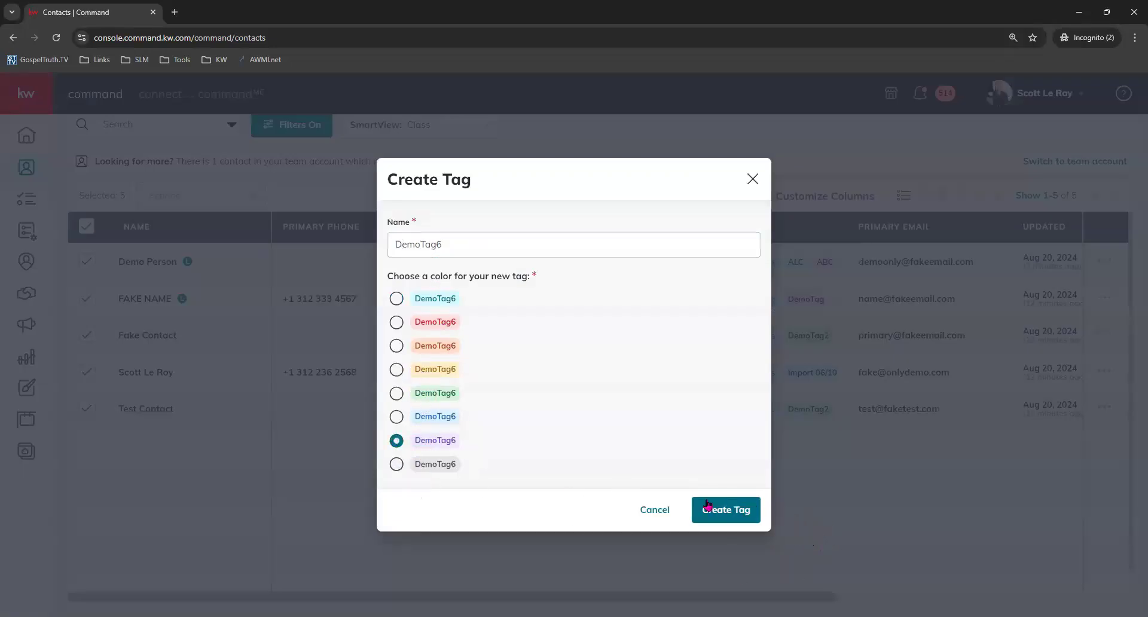
{"action": "left_click", "coordinate": [725, 508]}
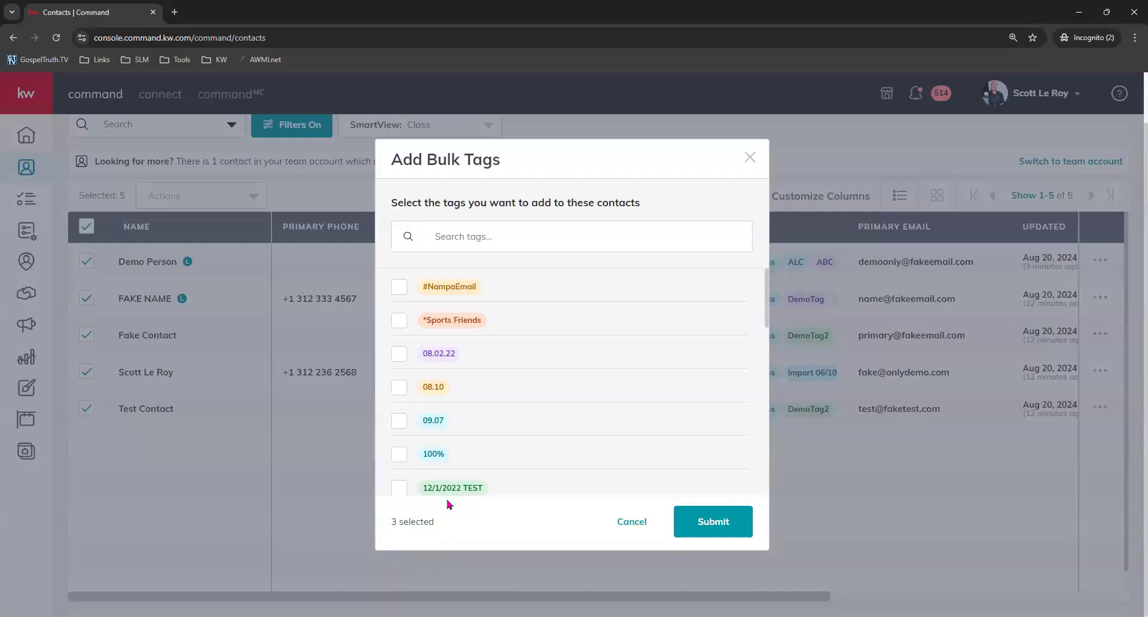
Step: Submit the three tags, widen the Tags column to check them, and reload the list
{"action": "left_click", "coordinate": [729, 523]}
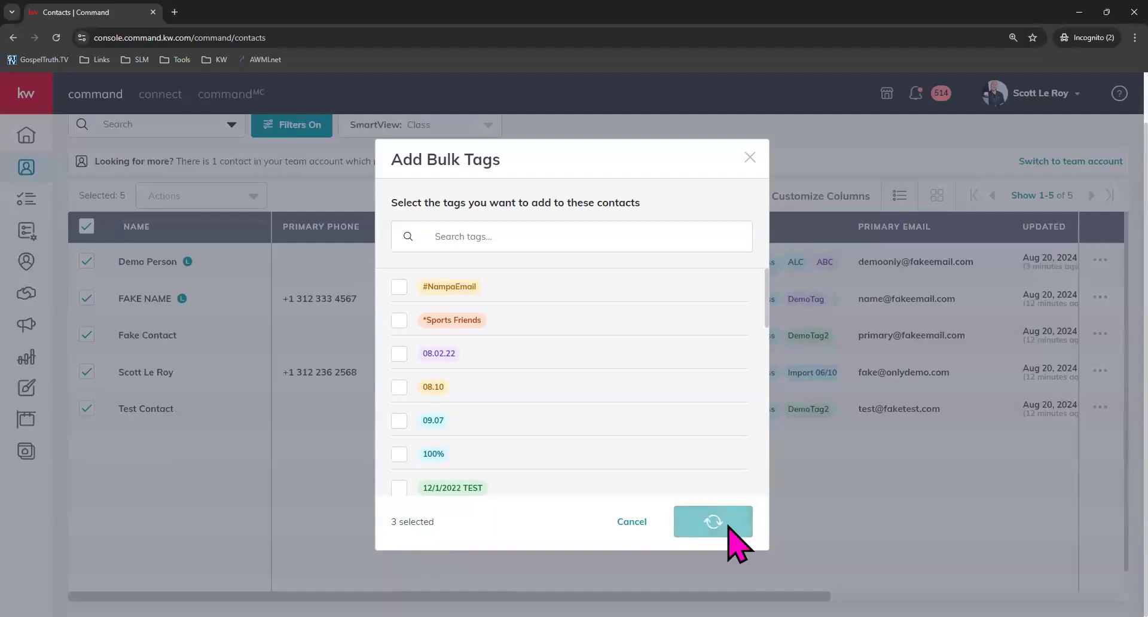
{"action": "scroll", "coordinate": [728, 526], "scroll_direction": "up", "scroll_amount": 1}
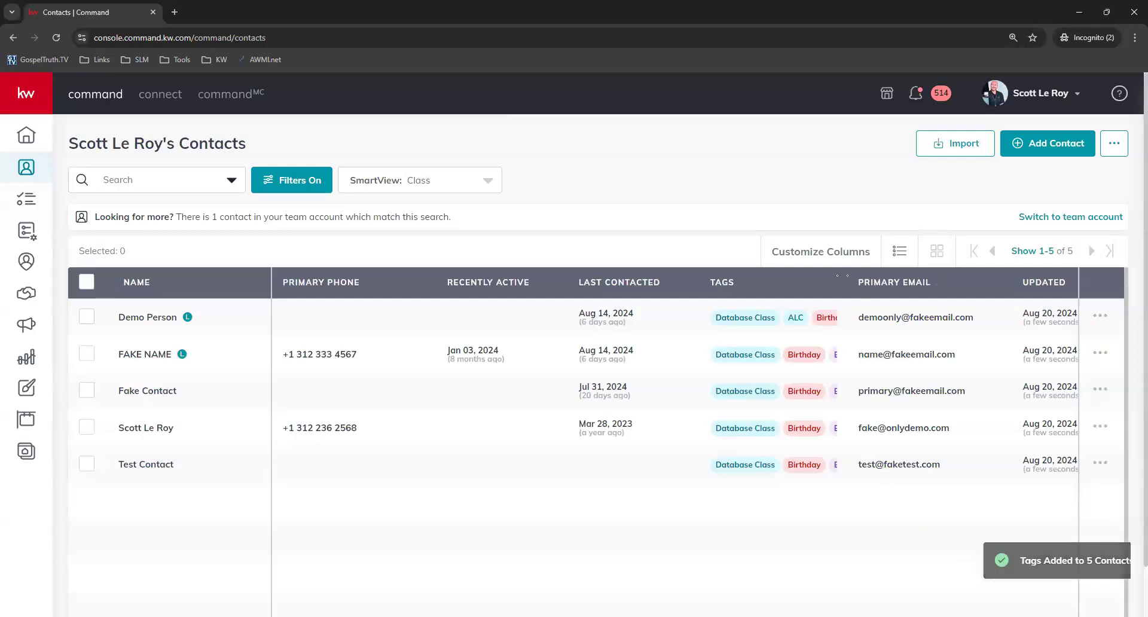
{"action": "left_click_drag", "start_coordinate": [856, 282], "coordinate": [1050, 290]}
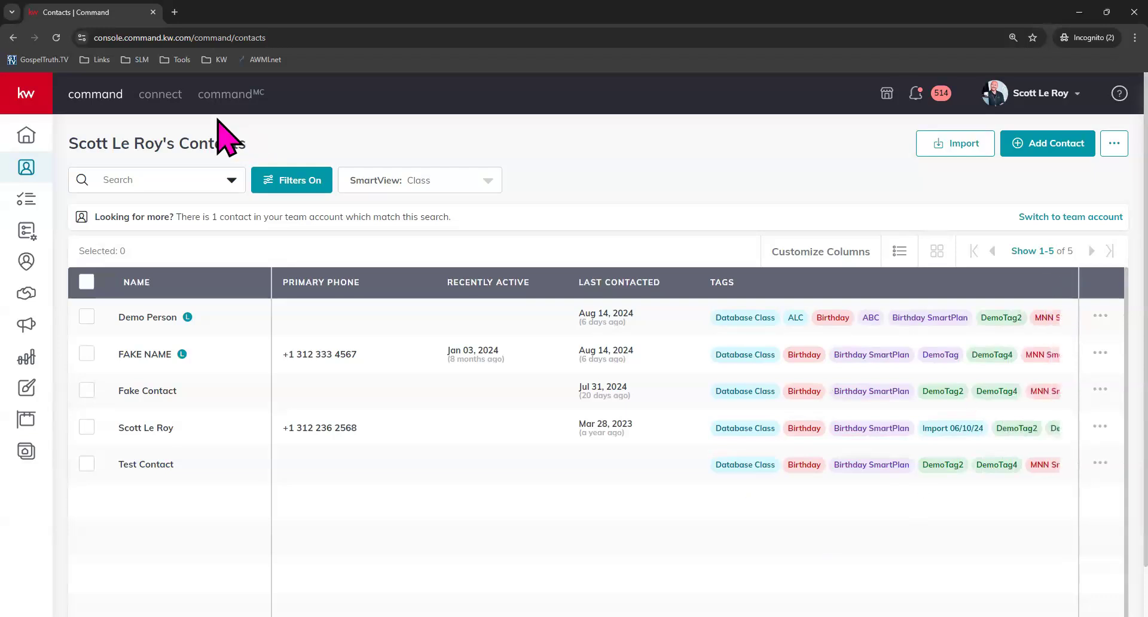
{"action": "left_click", "coordinate": [57, 38]}
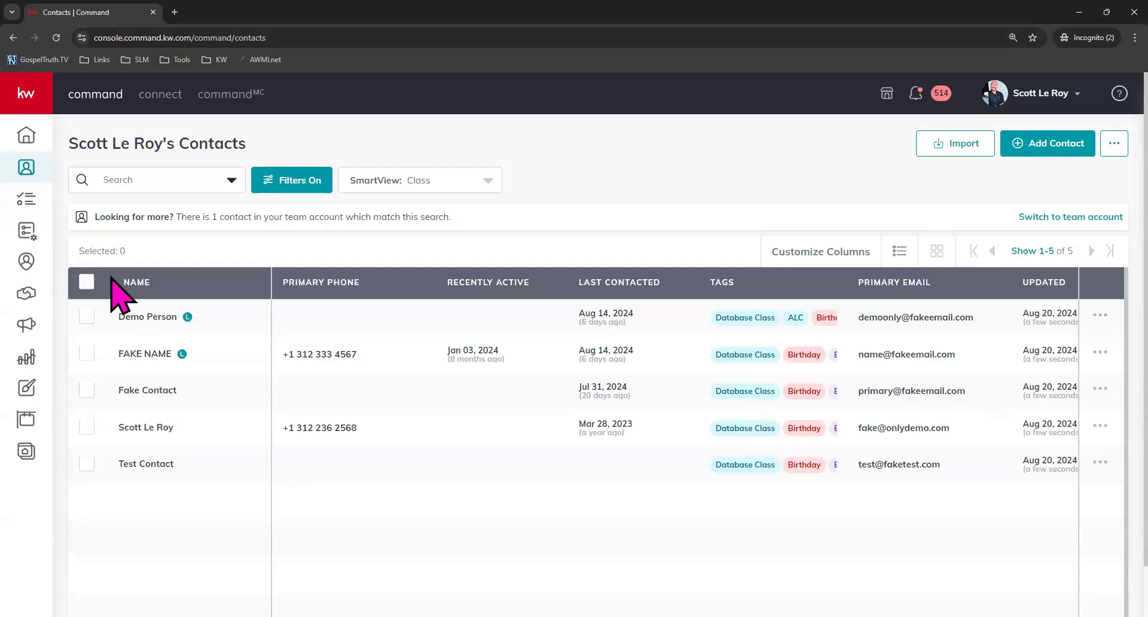
Step: Select all five filtered contacts and start the bulk Remove Tags action
{"action": "left_click", "coordinate": [86, 282]}
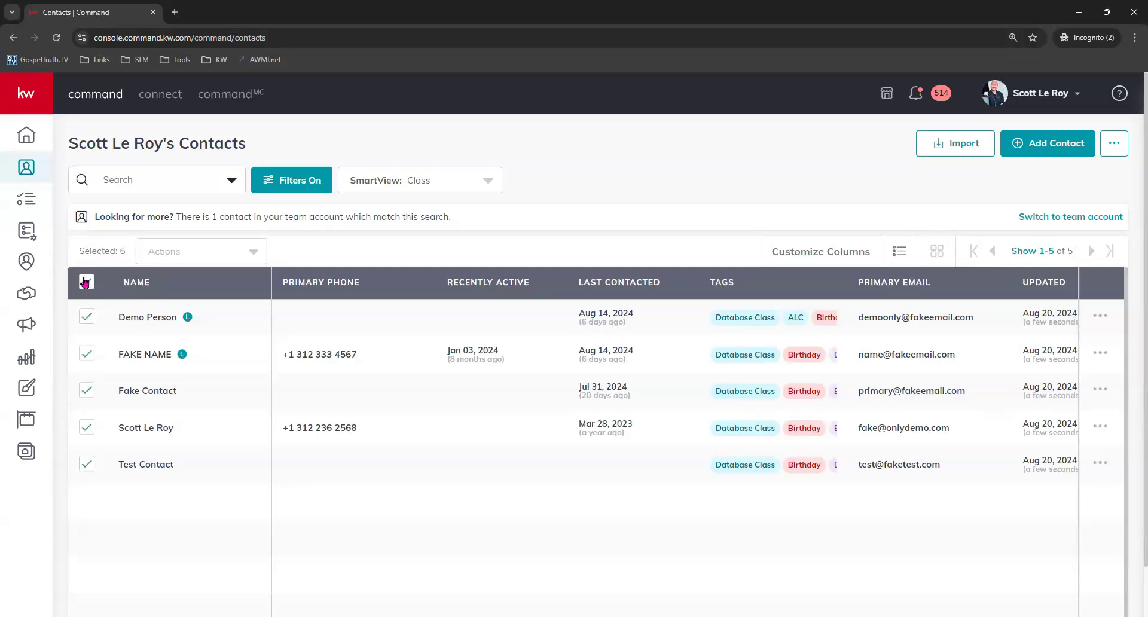
{"action": "left_click", "coordinate": [176, 250]}
{"action": "scroll", "coordinate": [209, 455], "scroll_direction": "down", "scroll_amount": 3}
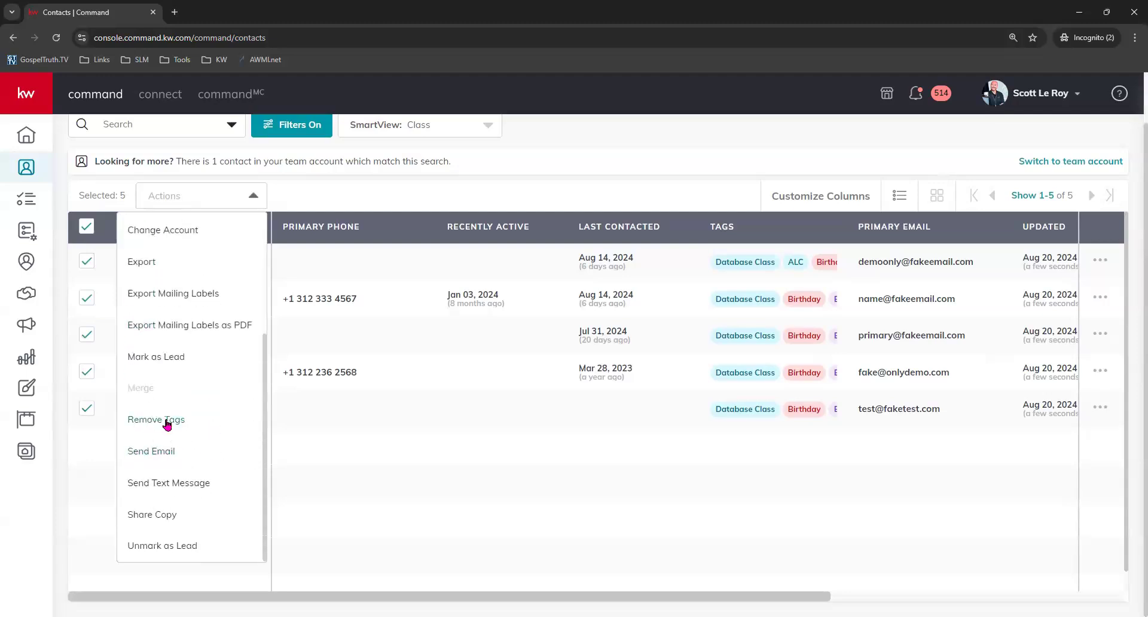
{"action": "left_click", "coordinate": [166, 421]}
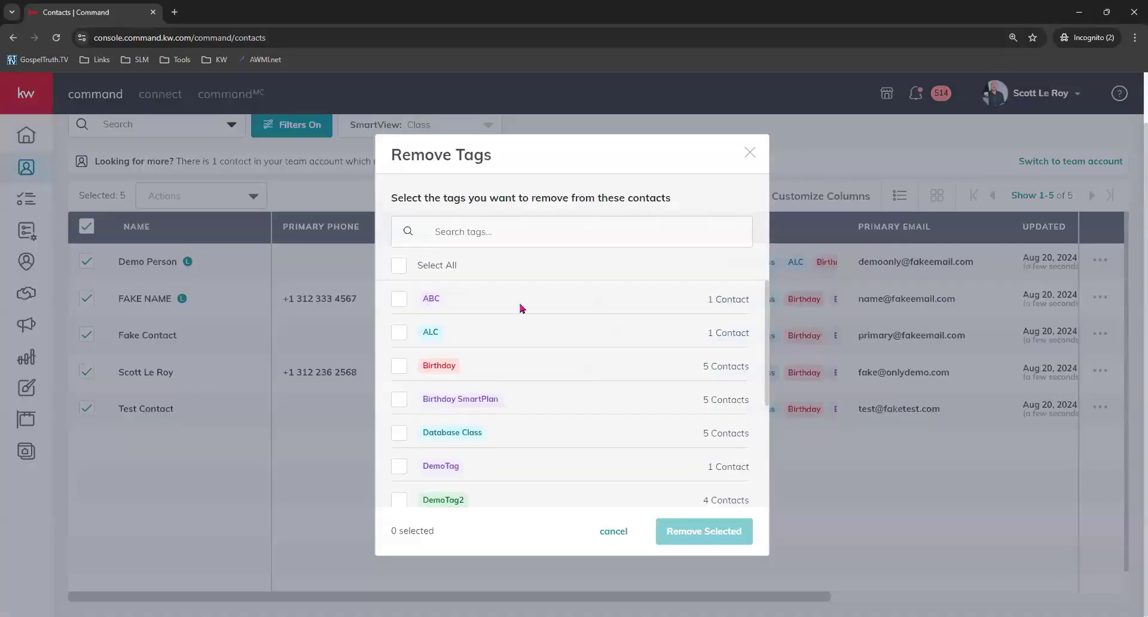
{"action": "scroll", "coordinate": [536, 323], "scroll_direction": "down", "scroll_amount": 3}
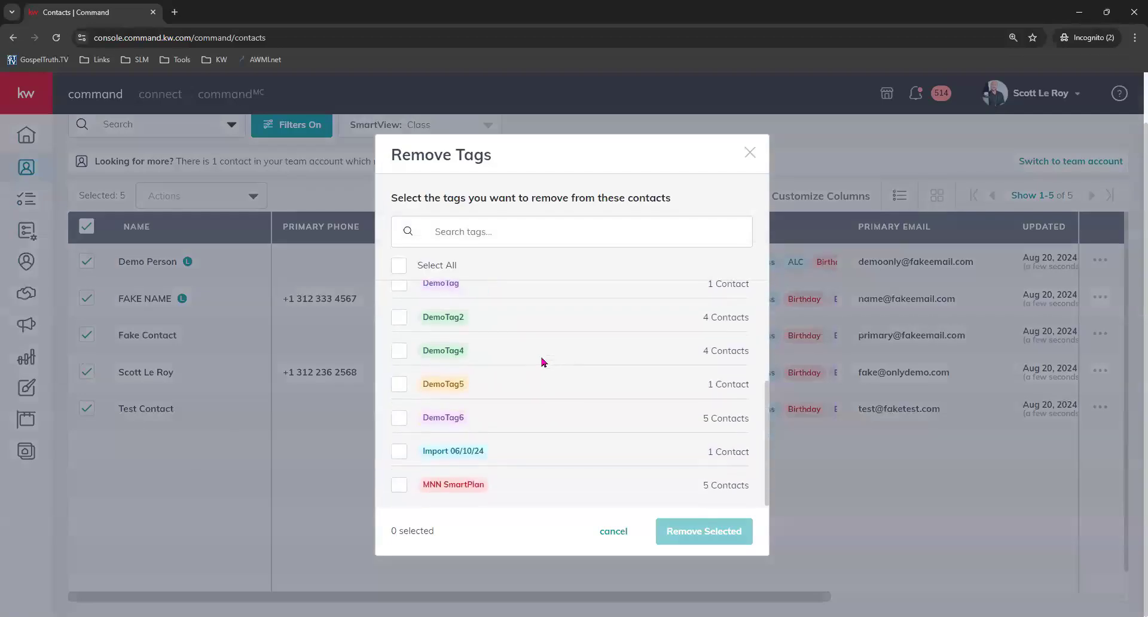
{"action": "scroll", "coordinate": [549, 404], "scroll_direction": "up", "scroll_amount": 1}
{"action": "scroll", "coordinate": [548, 403], "scroll_direction": "up", "scroll_amount": 4}
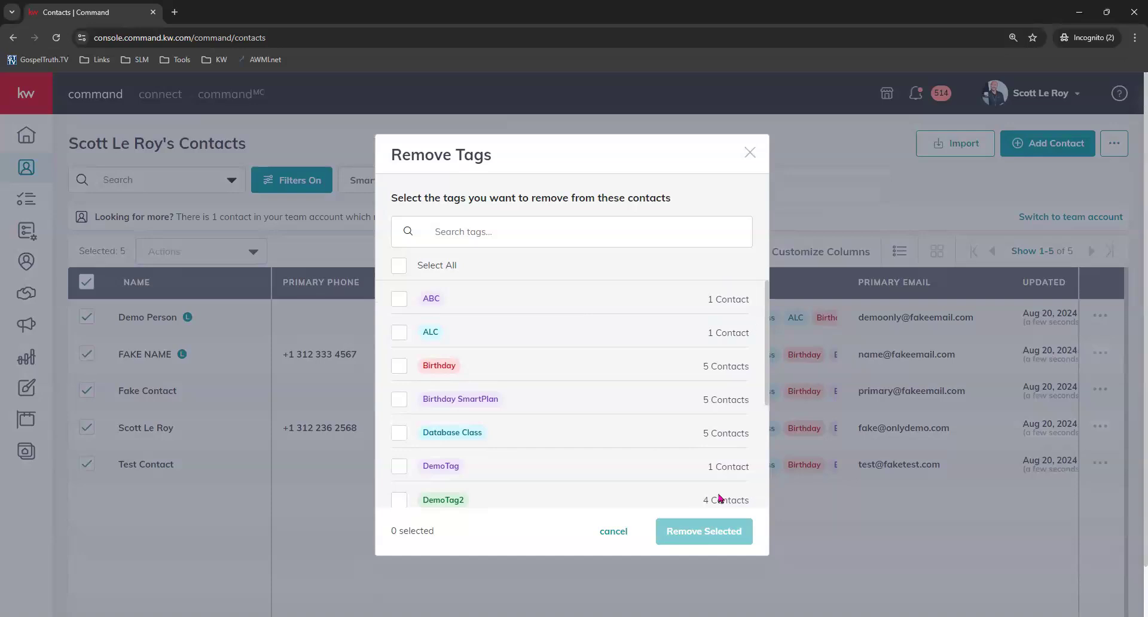
Step: Mark Birthday, ALC, DemoTag, DemoTag2, DemoTag4 and DemoTag5 for removal
{"action": "left_click", "coordinate": [400, 365]}
{"action": "left_click", "coordinate": [398, 332]}
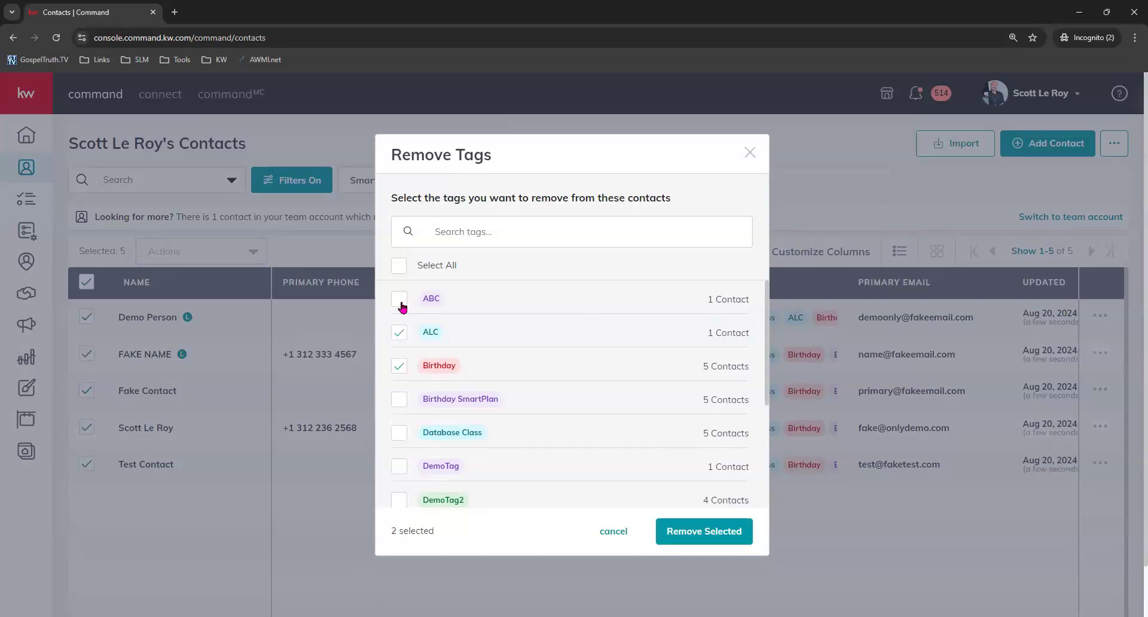
{"action": "left_click", "coordinate": [405, 467]}
{"action": "scroll", "coordinate": [405, 460], "scroll_direction": "down", "scroll_amount": 2}
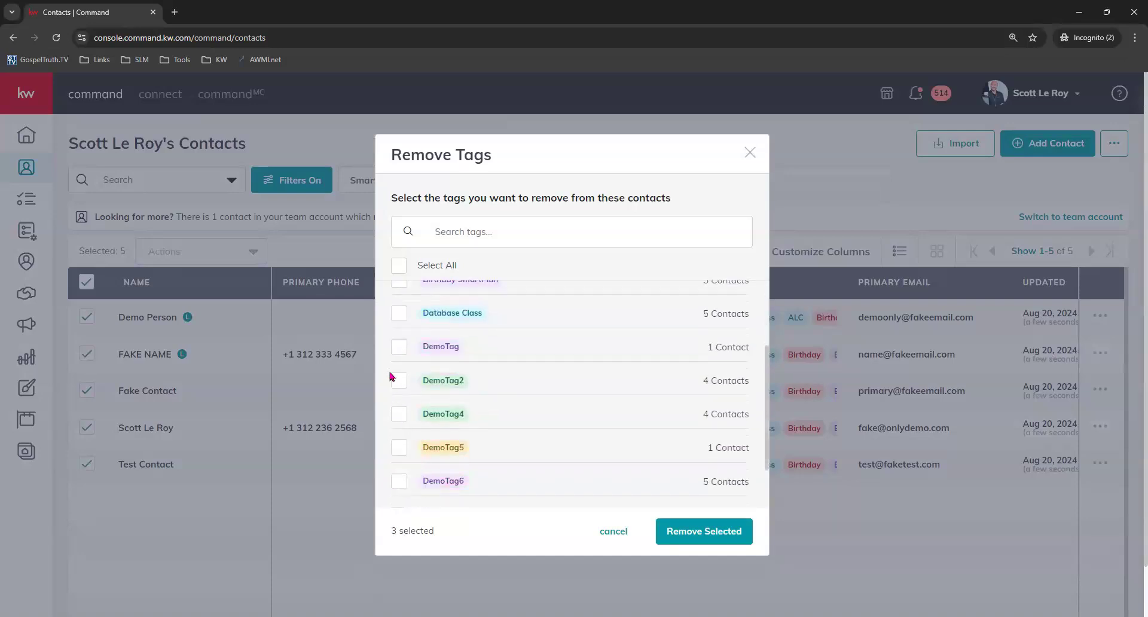
{"action": "left_click", "coordinate": [398, 346]}
{"action": "left_click", "coordinate": [399, 380]}
{"action": "left_click", "coordinate": [392, 450]}
{"action": "scroll", "coordinate": [597, 435], "scroll_direction": "down", "scroll_amount": 1}
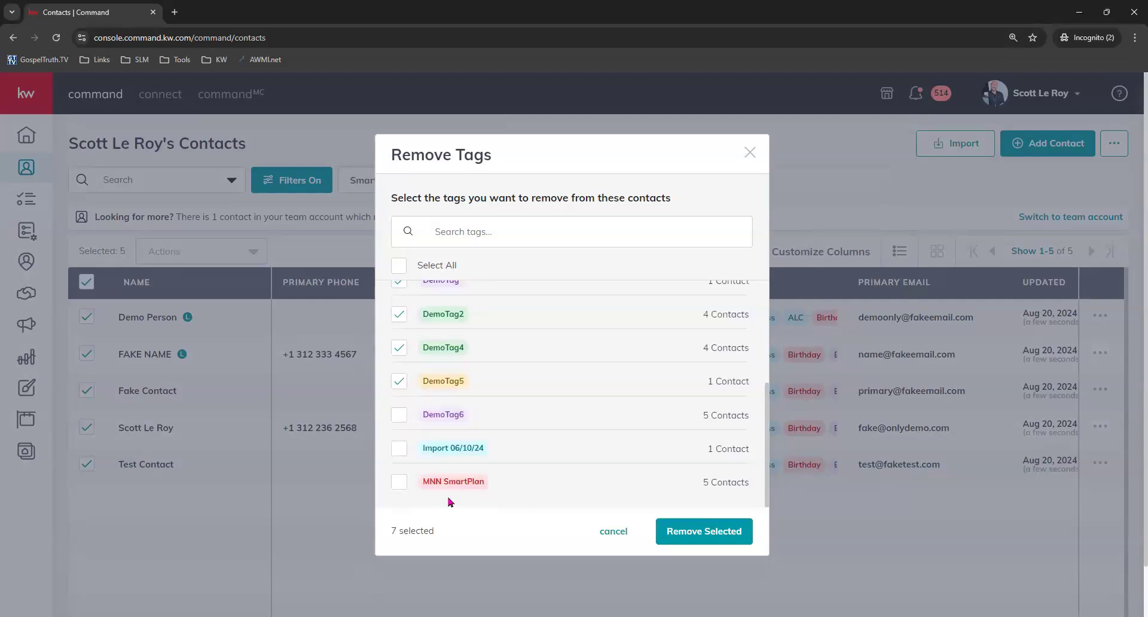
Step: Also mark Birthday SmartPlan, then remove the selected tags from the contacts
{"action": "left_click", "coordinate": [521, 227]}
{"action": "scroll", "coordinate": [584, 395], "scroll_direction": "up", "scroll_amount": 3}
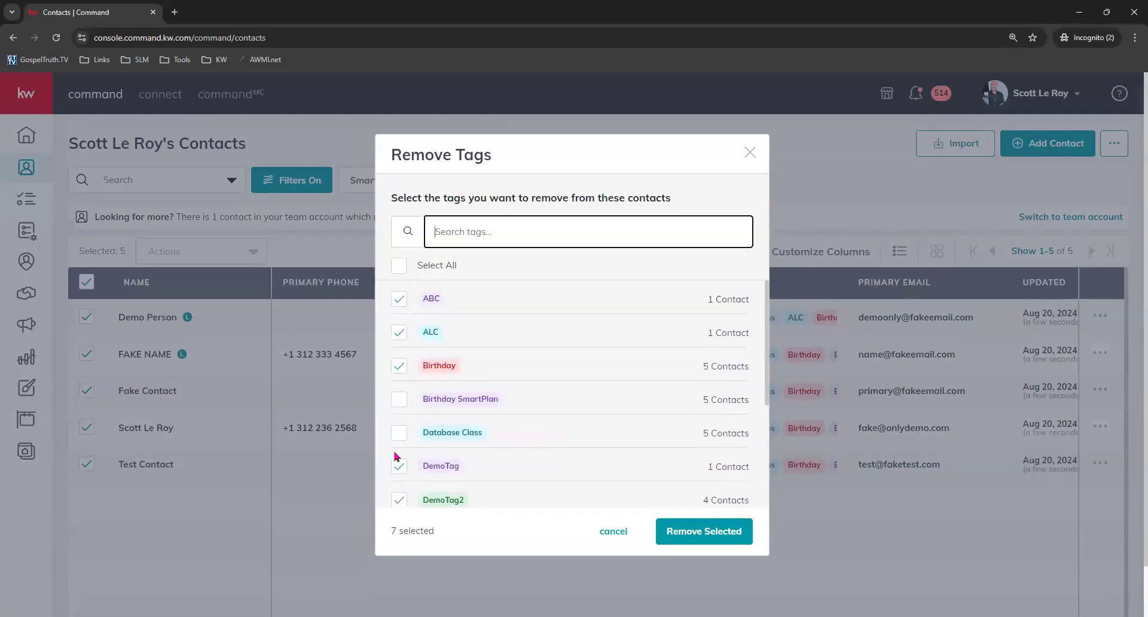
{"action": "left_click", "coordinate": [422, 399]}
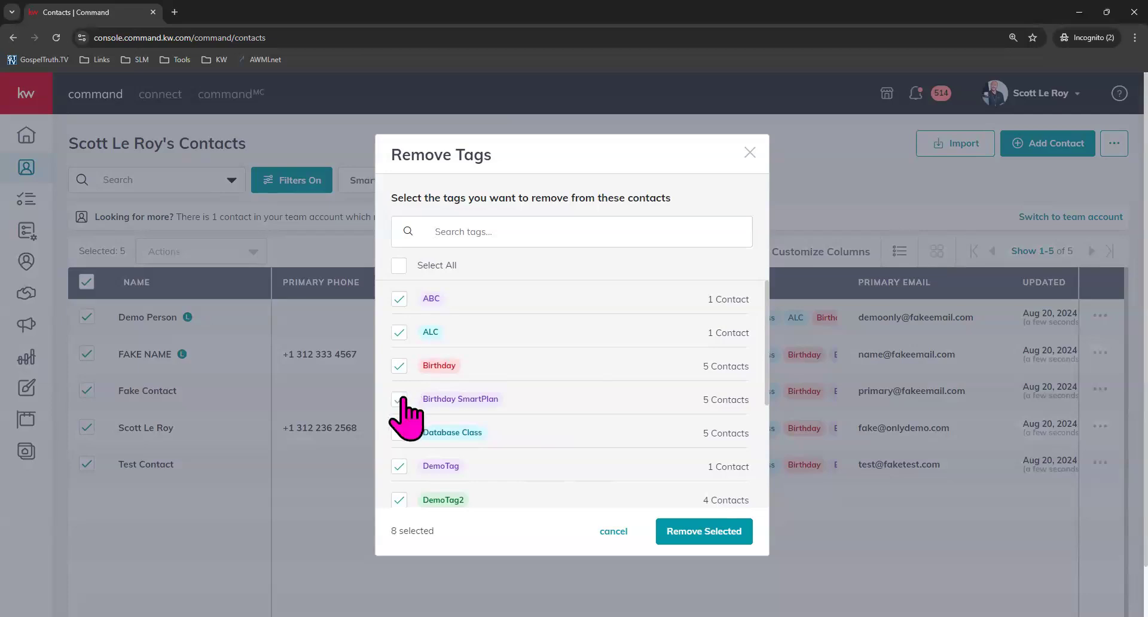
{"action": "left_click", "coordinate": [692, 531]}
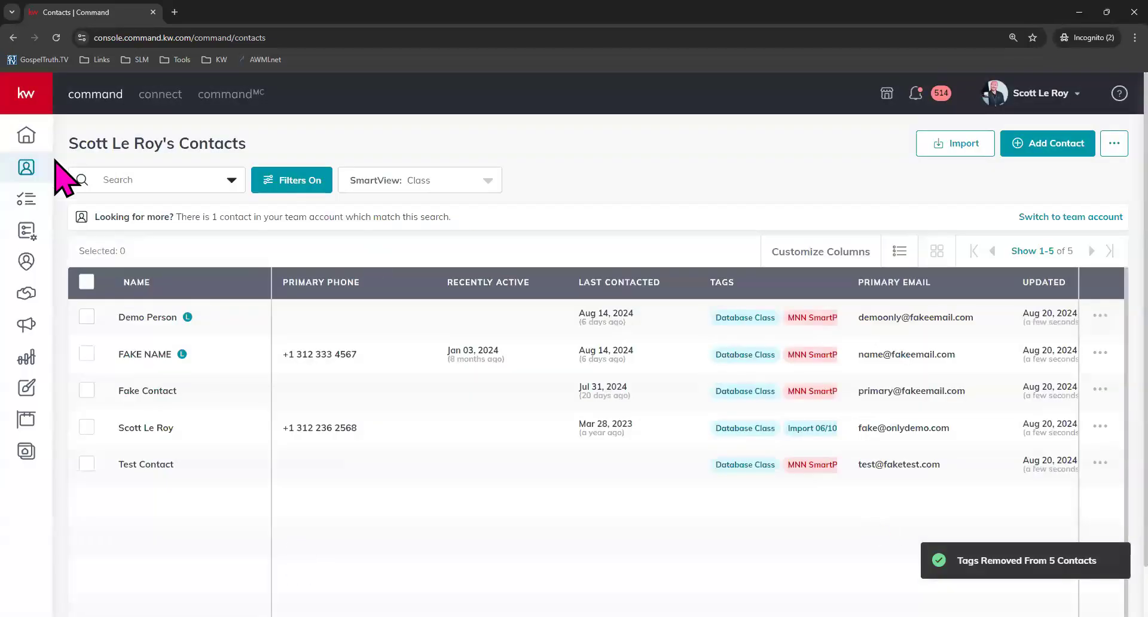
Step: Reload the contacts page and widen the tags column to show full tag lists
{"action": "left_click", "coordinate": [56, 37]}
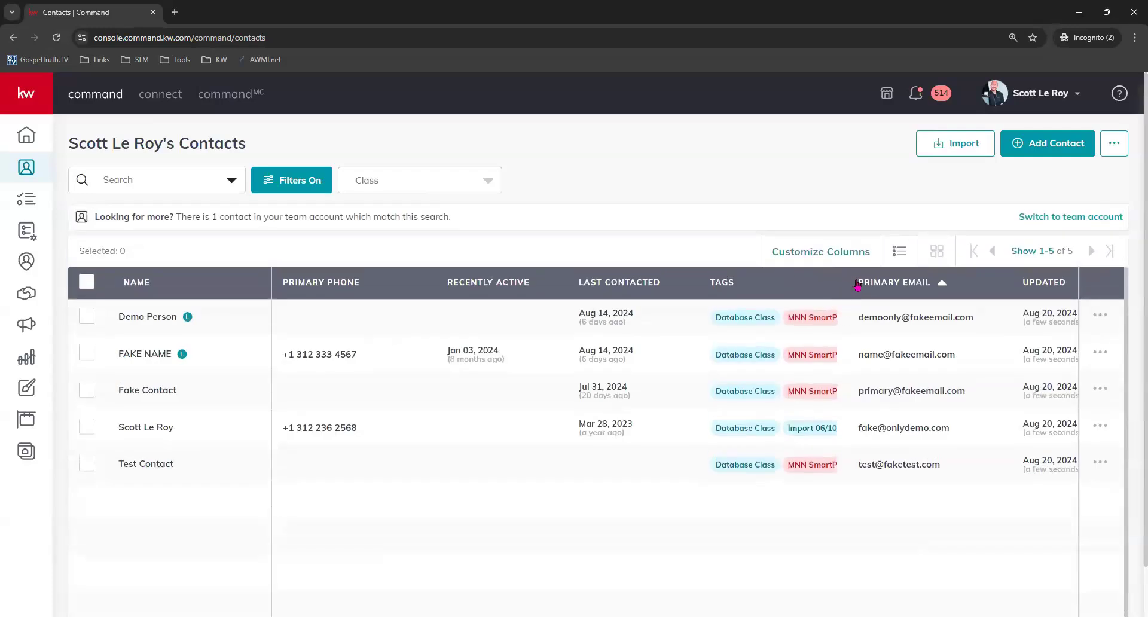
{"action": "left_click_drag", "start_coordinate": [846, 277], "coordinate": [990, 275]}
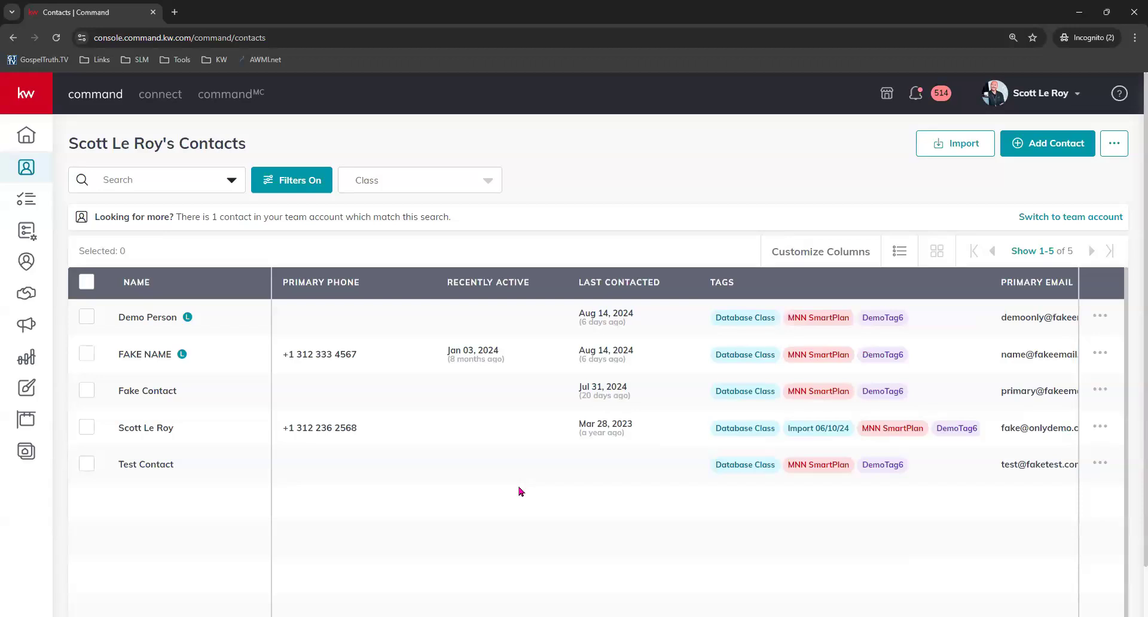
Step: Go to Settings > Command Settings > Contacts > Contact Tags from the account menu
{"action": "left_click", "coordinate": [1045, 99]}
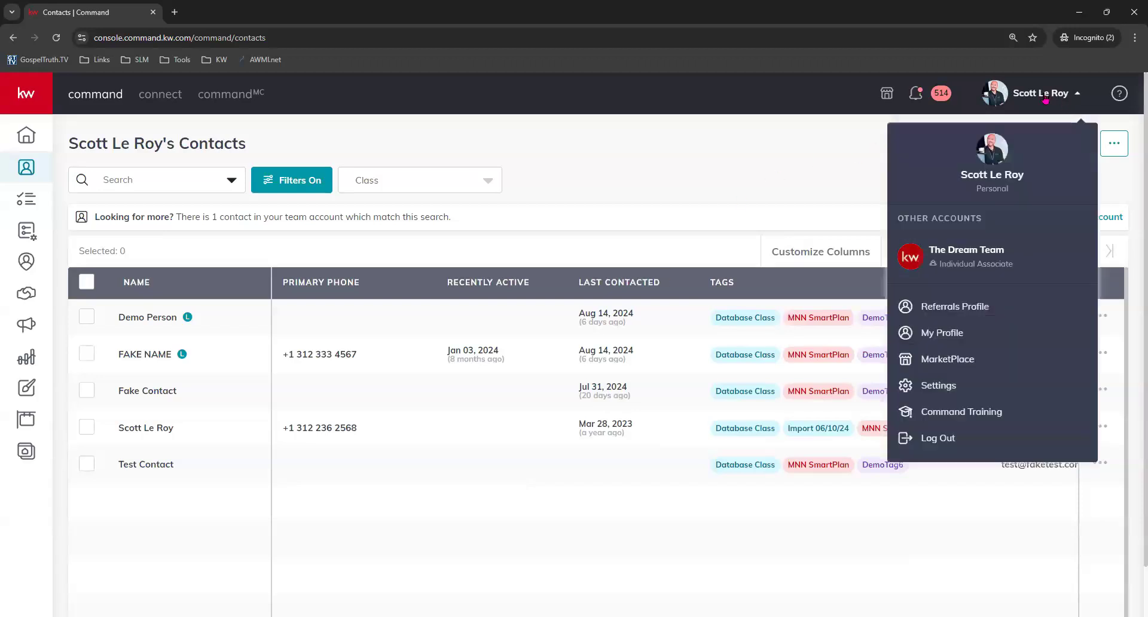
{"action": "left_click", "coordinate": [973, 387]}
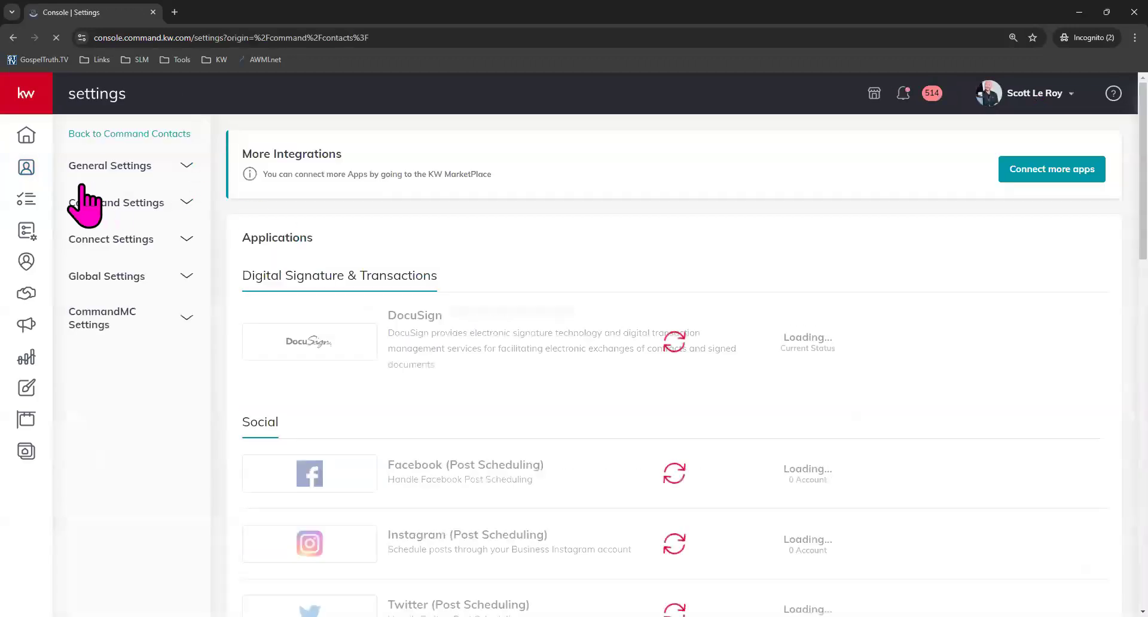
{"action": "left_click", "coordinate": [85, 202]}
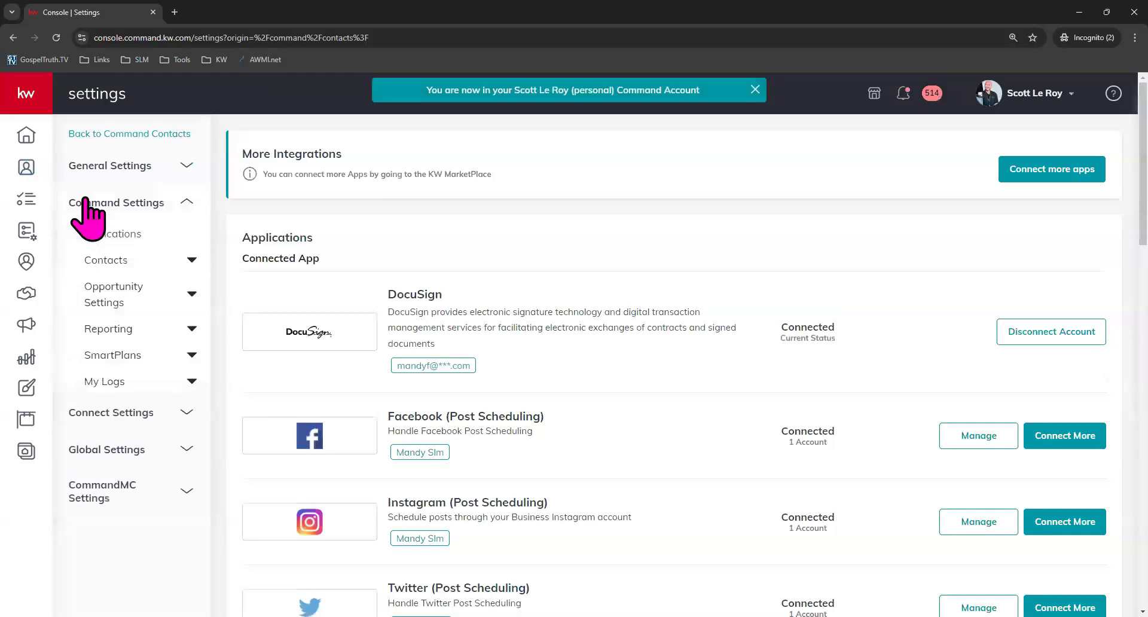
{"action": "left_click", "coordinate": [114, 266]}
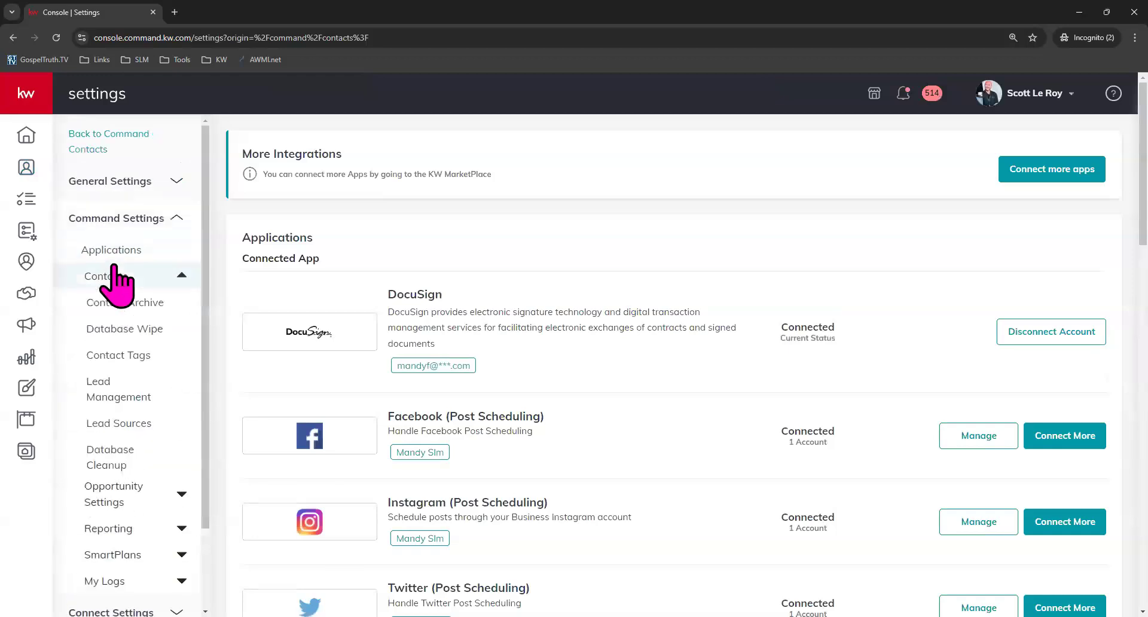
{"action": "left_click", "coordinate": [140, 354]}
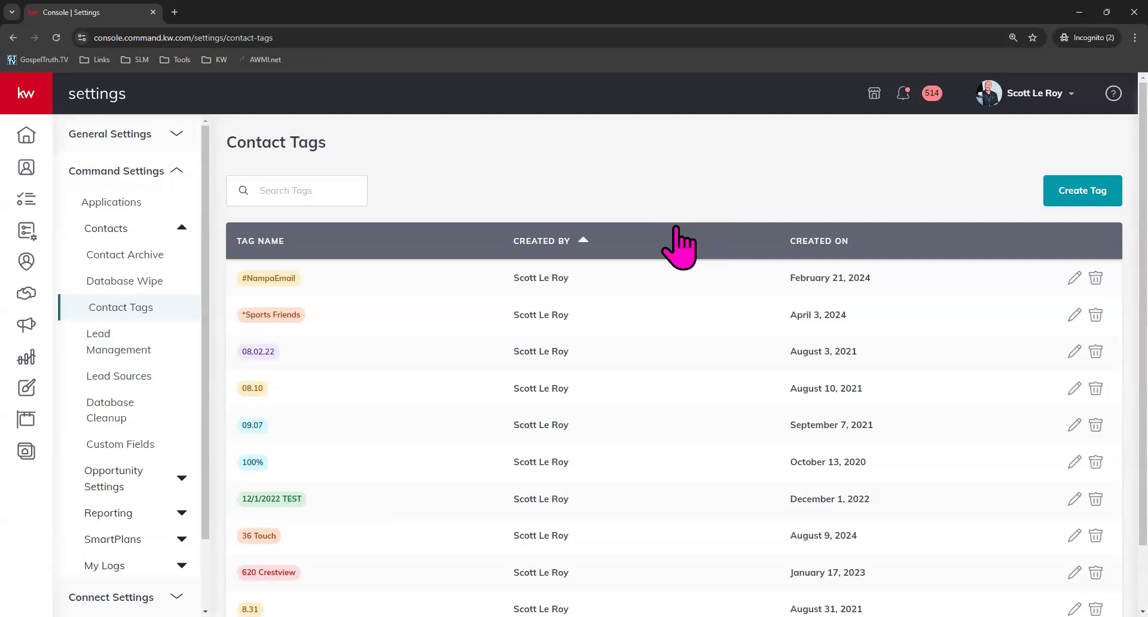
Step: Set the Contact Tags list to show 100 tags per page
{"action": "scroll", "coordinate": [489, 460], "scroll_direction": "down", "scroll_amount": 2}
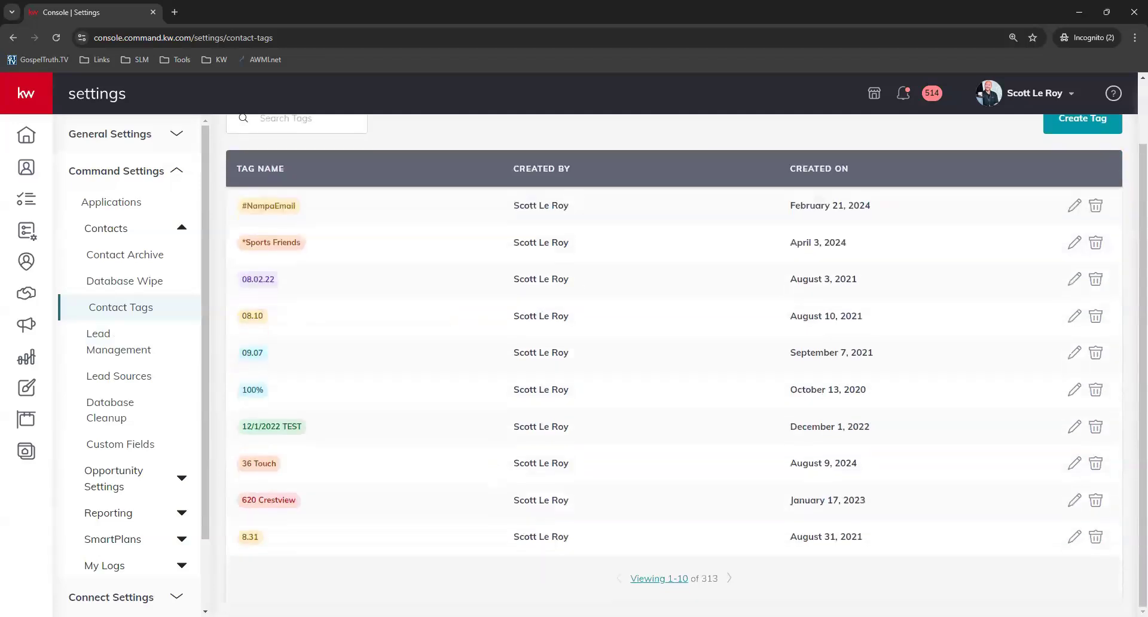
{"action": "left_click", "coordinate": [679, 580]}
{"action": "left_click", "coordinate": [680, 558]}
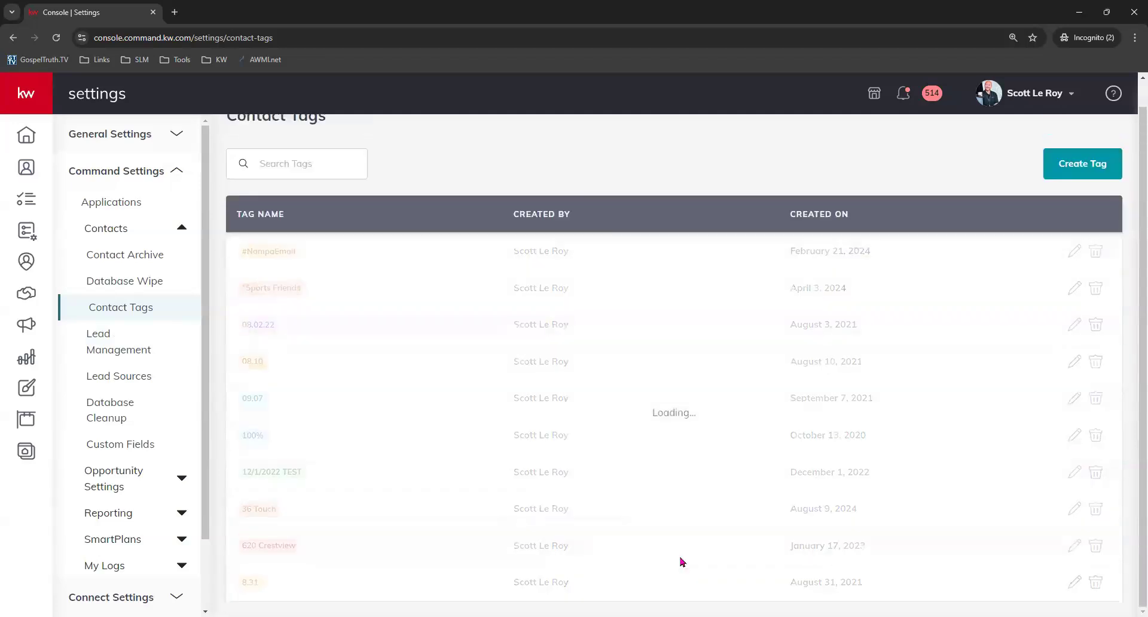
{"action": "scroll", "coordinate": [657, 339], "scroll_direction": "up", "scroll_amount": 2}
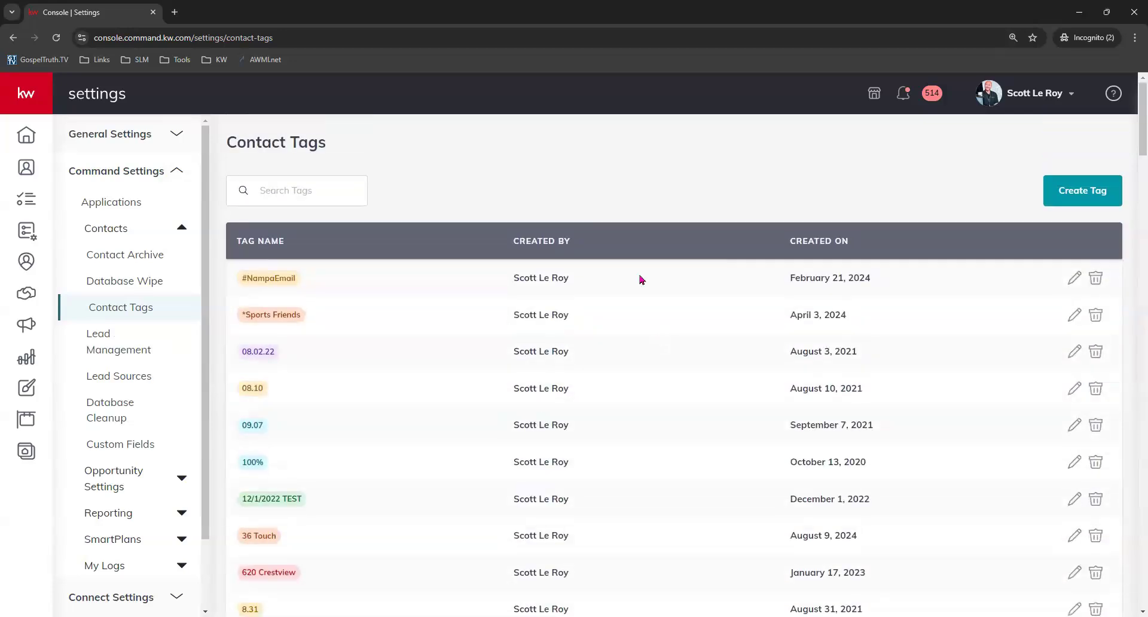
Step: Search for Demotag6, change its colour to green, and filter the list back to it
{"action": "left_click", "coordinate": [333, 186]}
{"action": "type", "text": "De"}
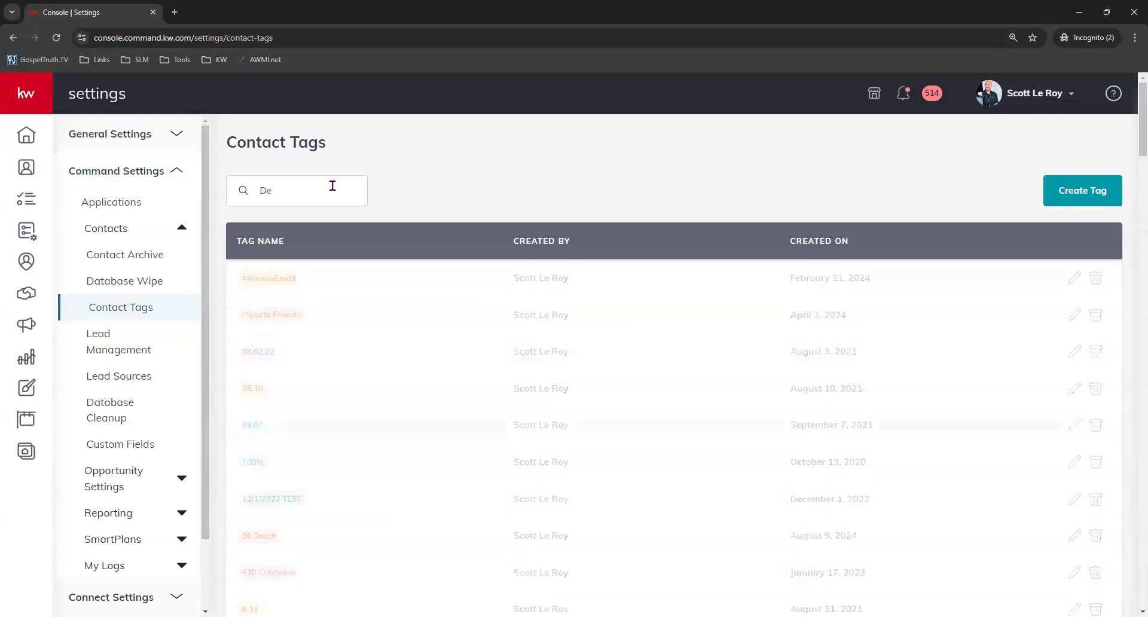
{"action": "type", "text": "motag6"}
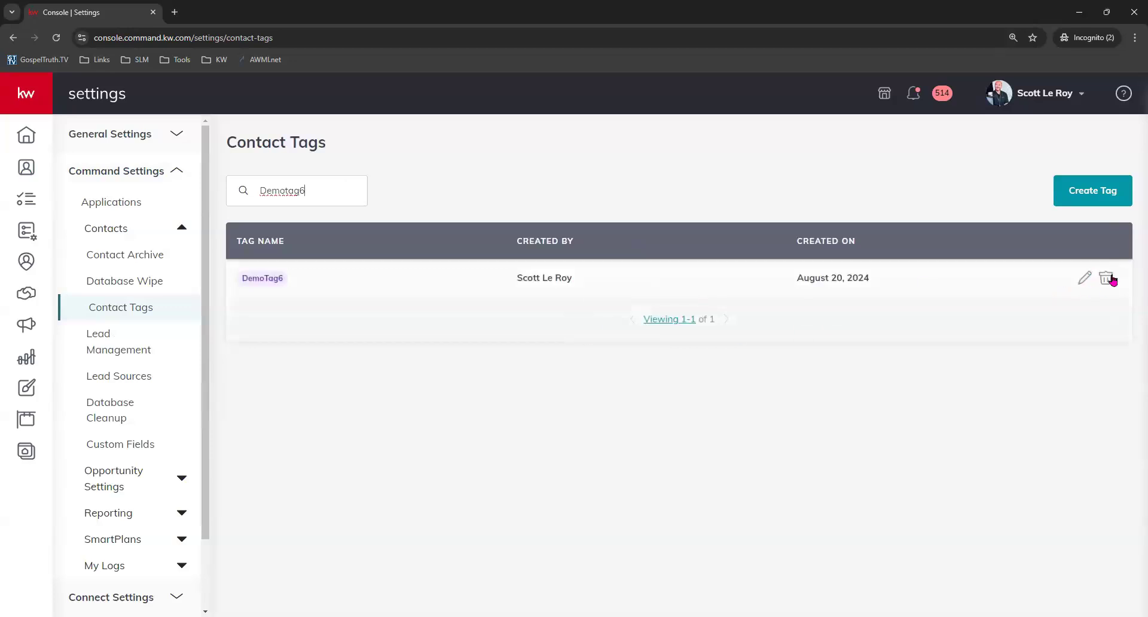
{"action": "left_click", "coordinate": [1084, 278]}
{"action": "left_click", "coordinate": [450, 232]}
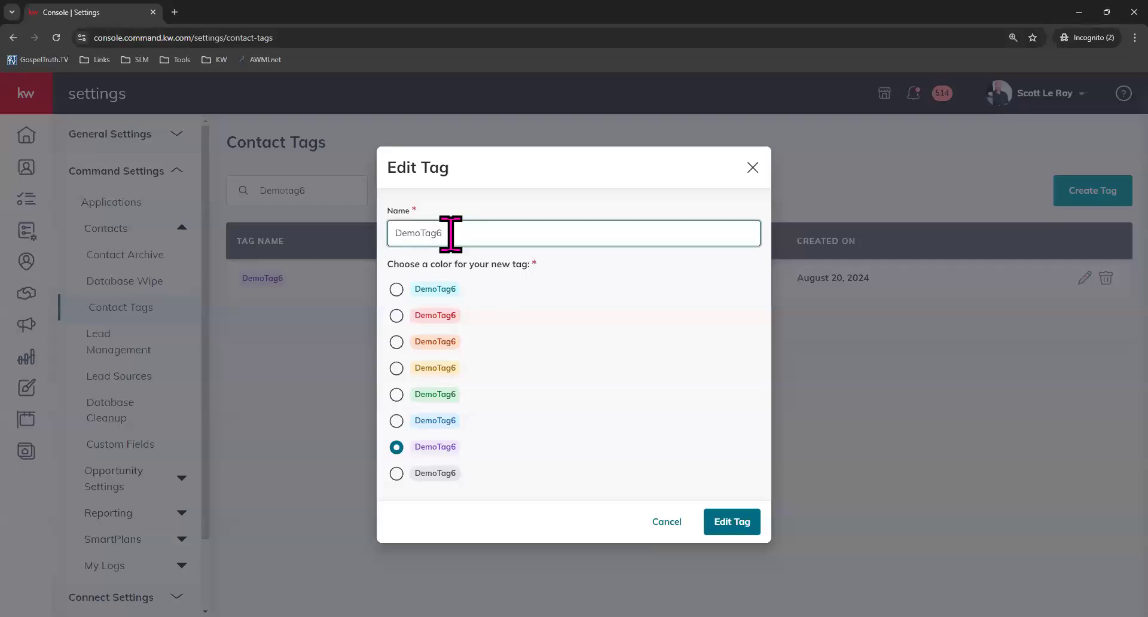
{"action": "left_click", "coordinate": [418, 394]}
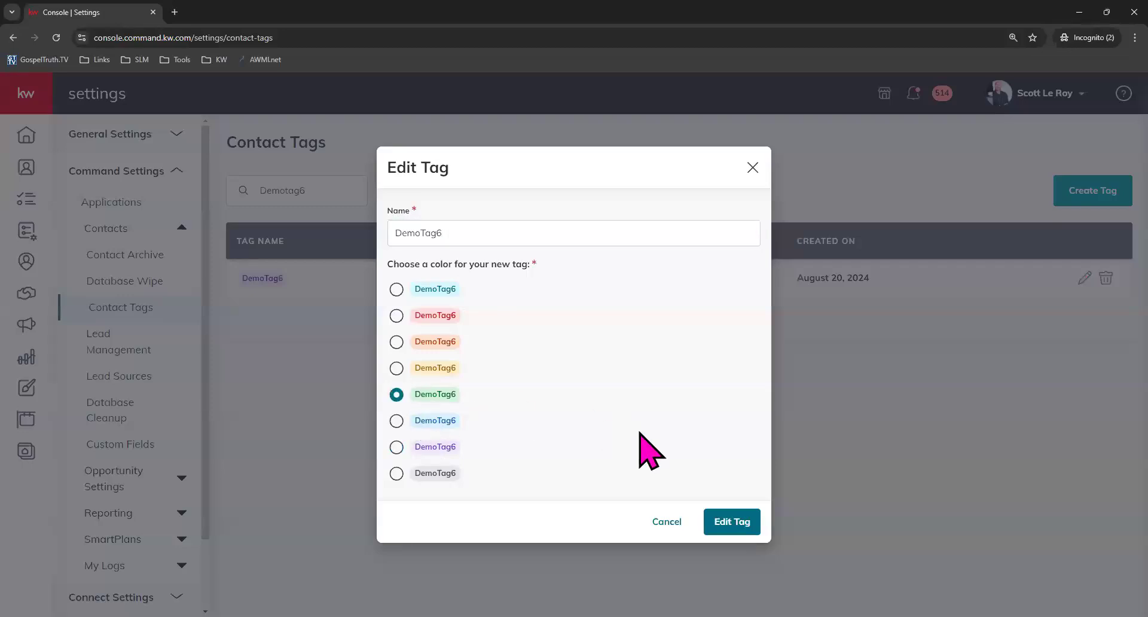
{"action": "left_click", "coordinate": [732, 522]}
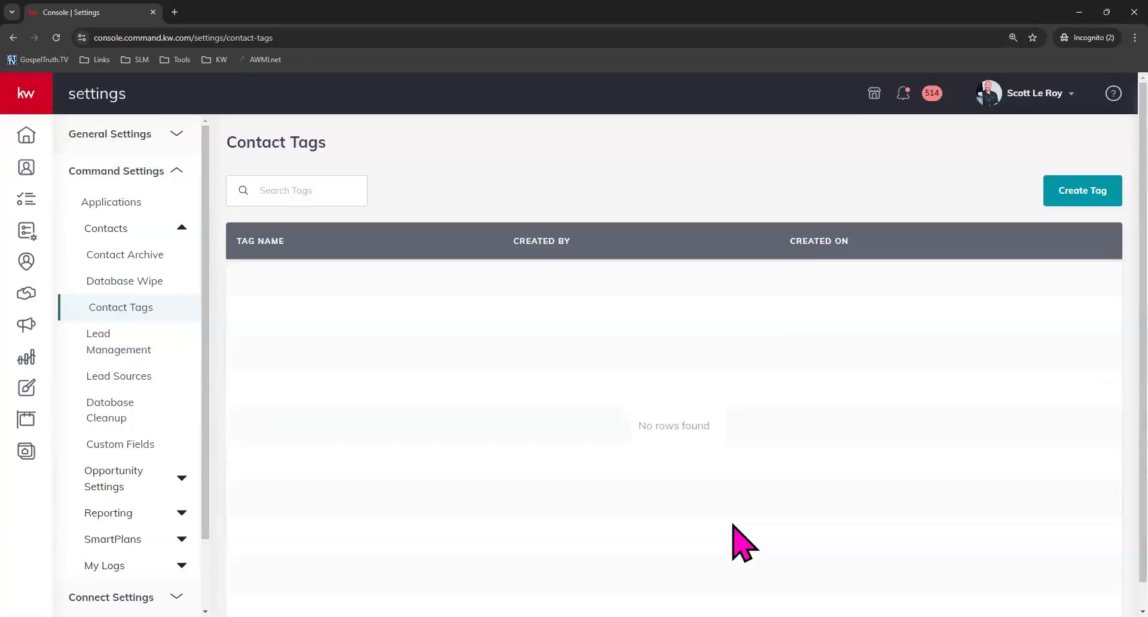
{"action": "left_click", "coordinate": [331, 201]}
{"action": "type", "text": "Demotag6"}
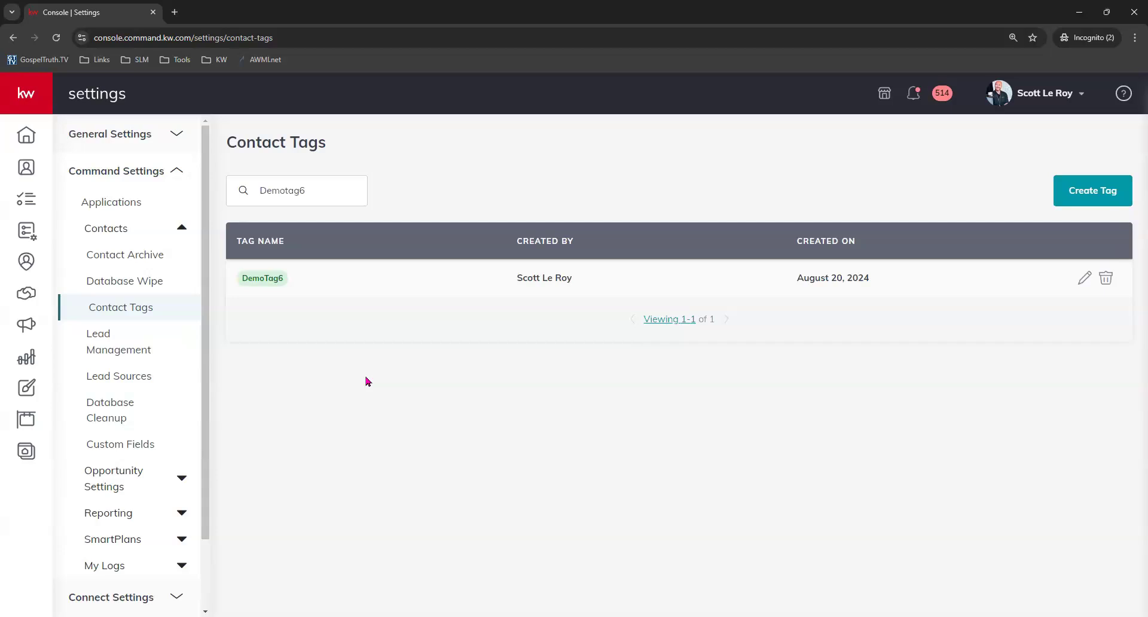
{"action": "left_click", "coordinate": [1107, 281]}
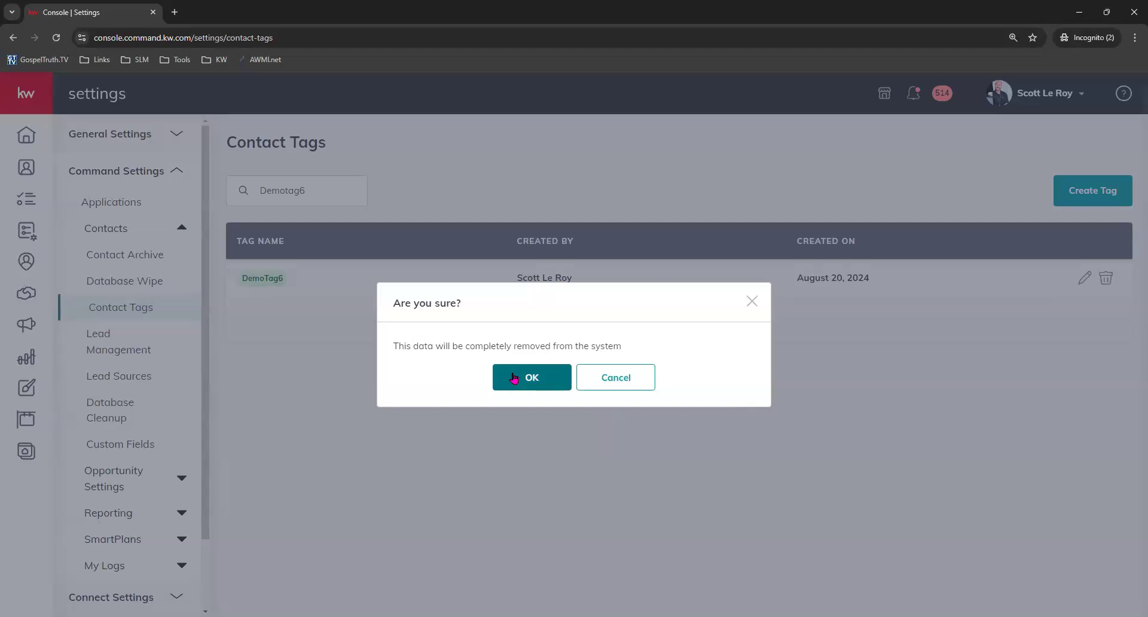
{"action": "left_click", "coordinate": [513, 378]}
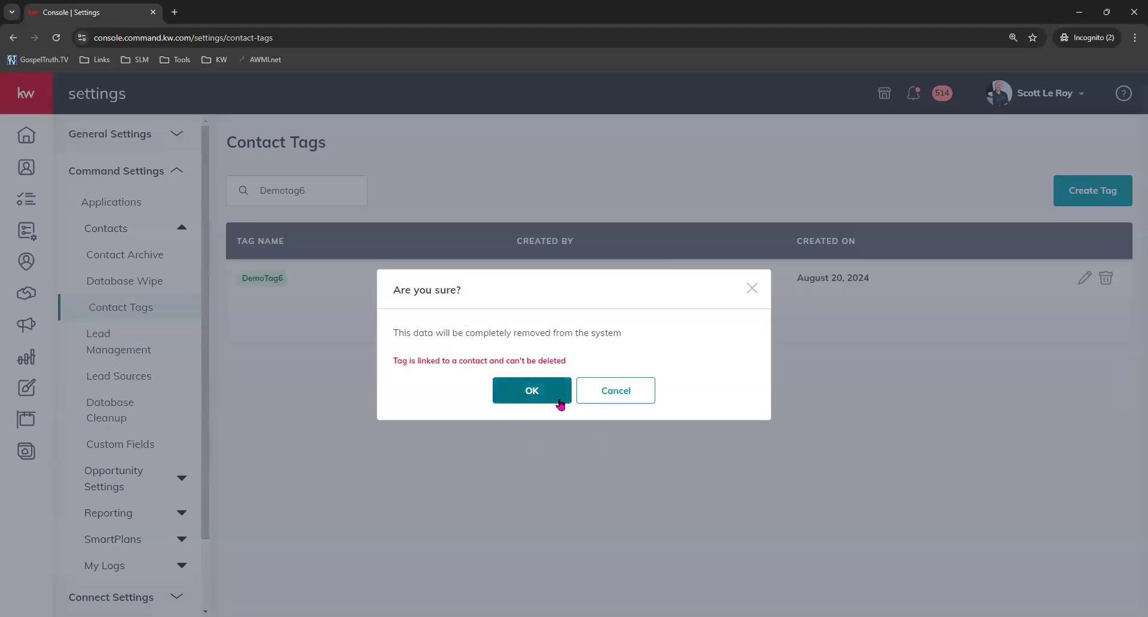
{"action": "left_click", "coordinate": [620, 389]}
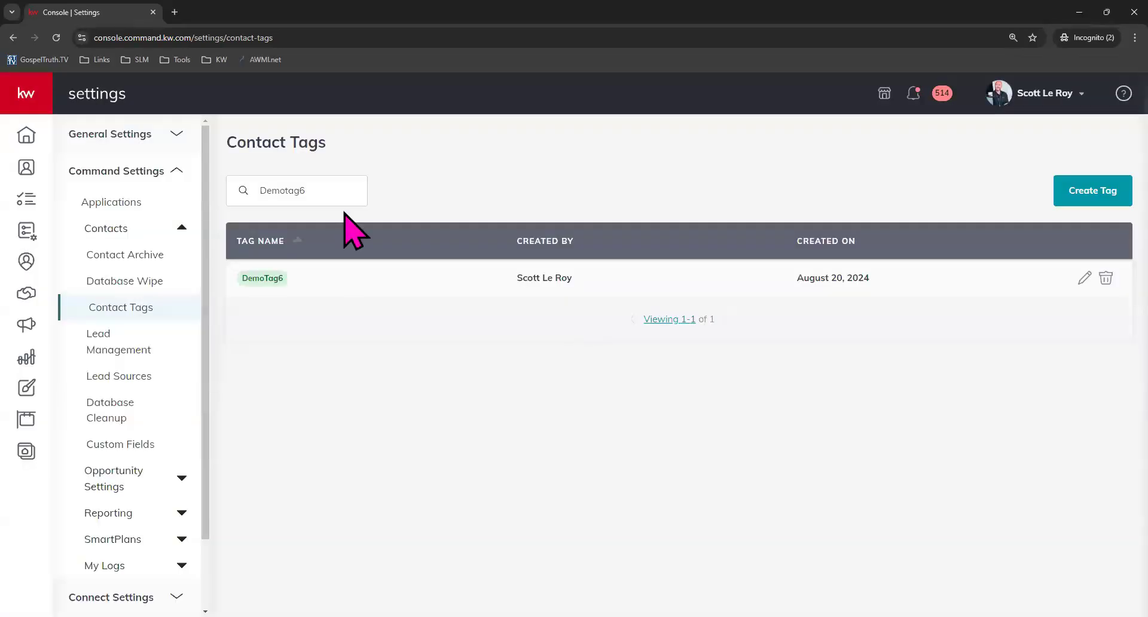
Step: Clear the tag search and sort the full tag list by creator
{"action": "left_click_drag", "start_coordinate": [335, 190], "coordinate": [262, 190]}
{"action": "key", "text": "BackSpace"}
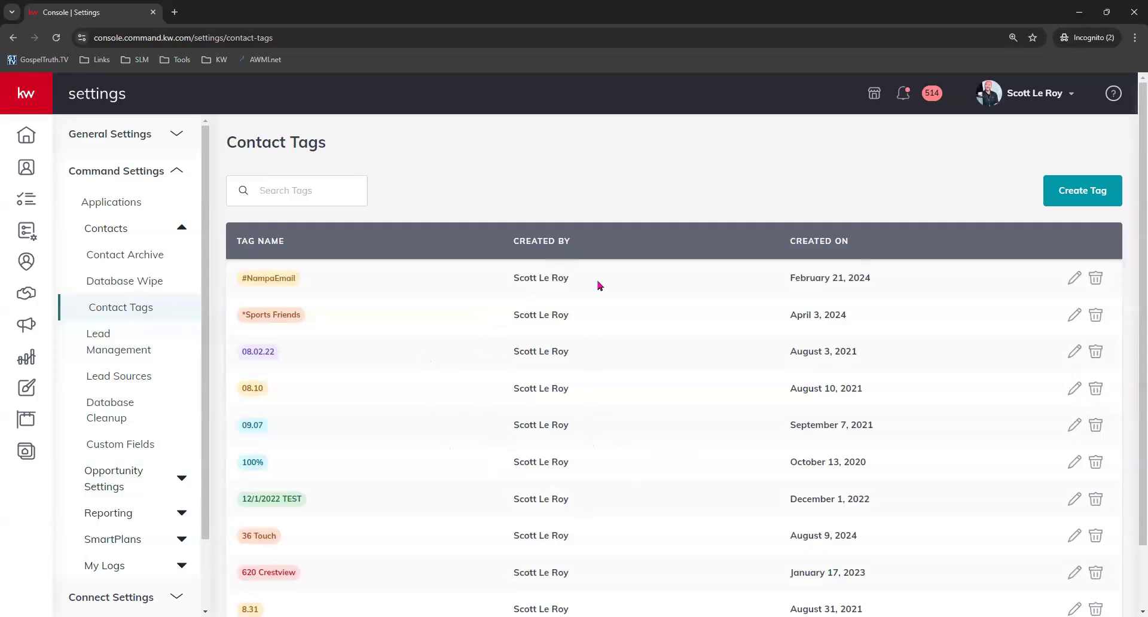
{"action": "left_click", "coordinate": [528, 241]}
{"action": "left_click", "coordinate": [581, 240]}
Step: Show more tags per page and re-sort by creator so System tags come first
{"action": "scroll", "coordinate": [640, 402], "scroll_direction": "down", "scroll_amount": 2}
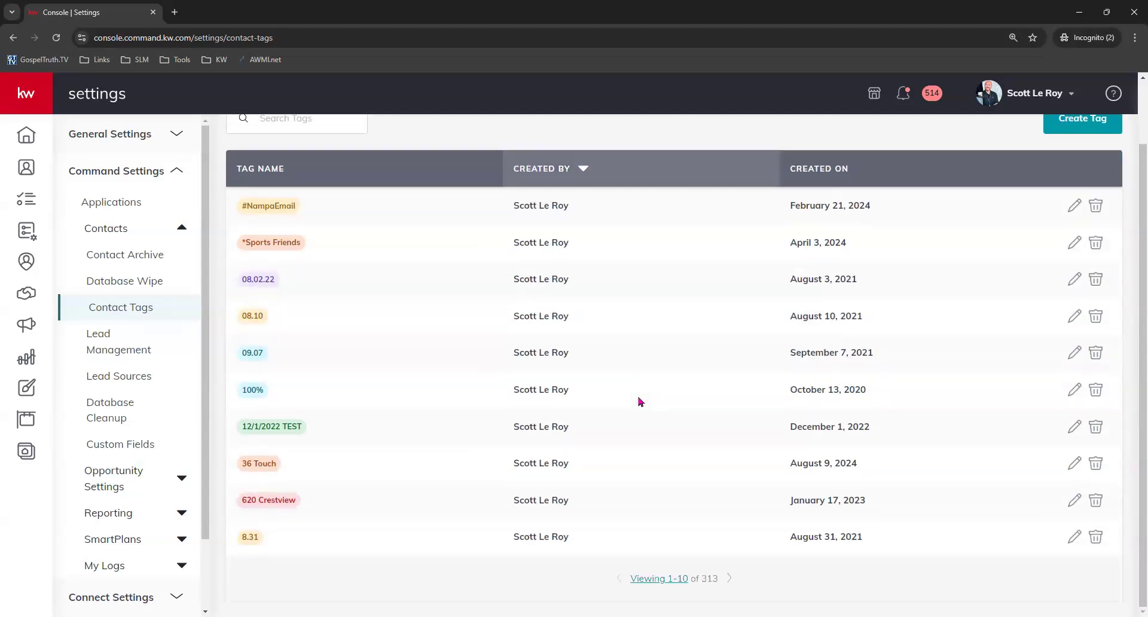
{"action": "left_click", "coordinate": [658, 579]}
{"action": "left_click", "coordinate": [684, 551]}
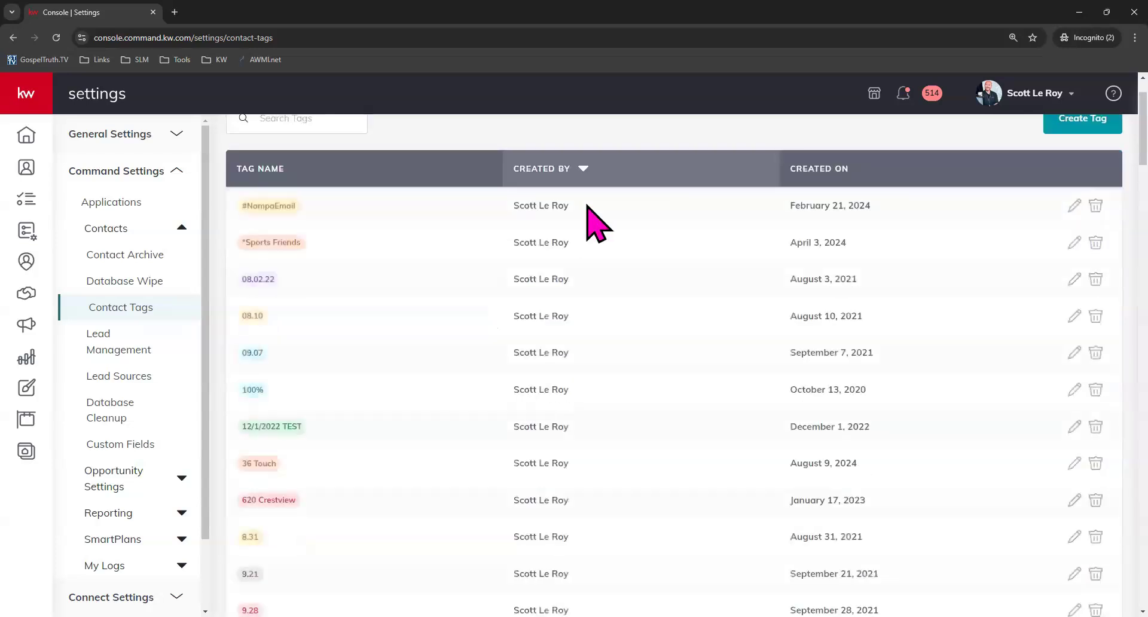
{"action": "left_click", "coordinate": [575, 175]}
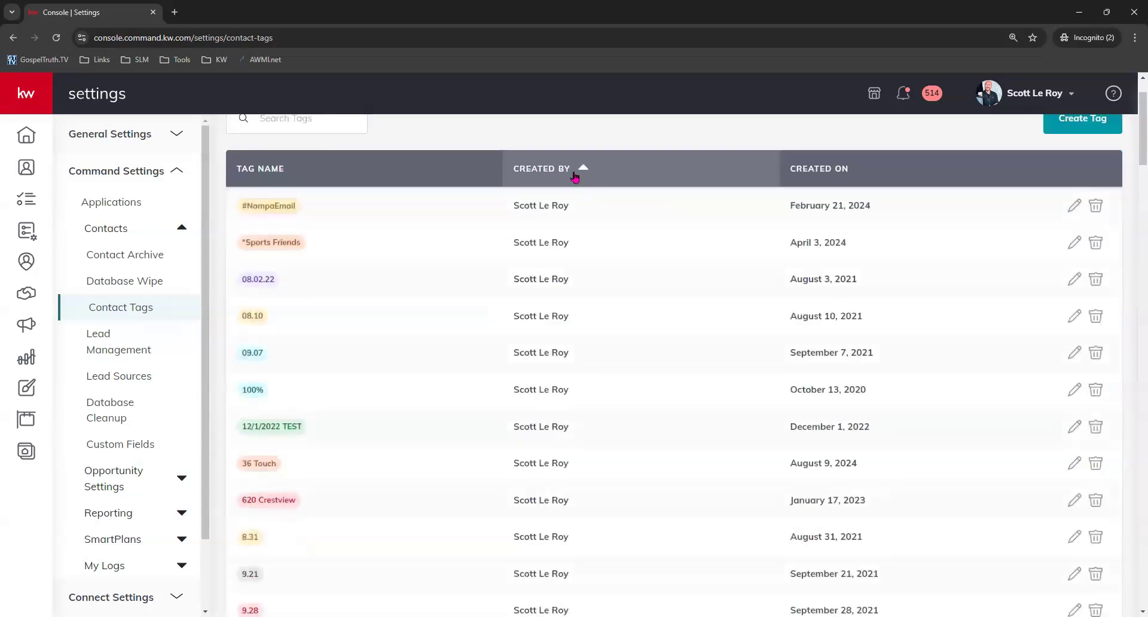
{"action": "left_click", "coordinate": [575, 175]}
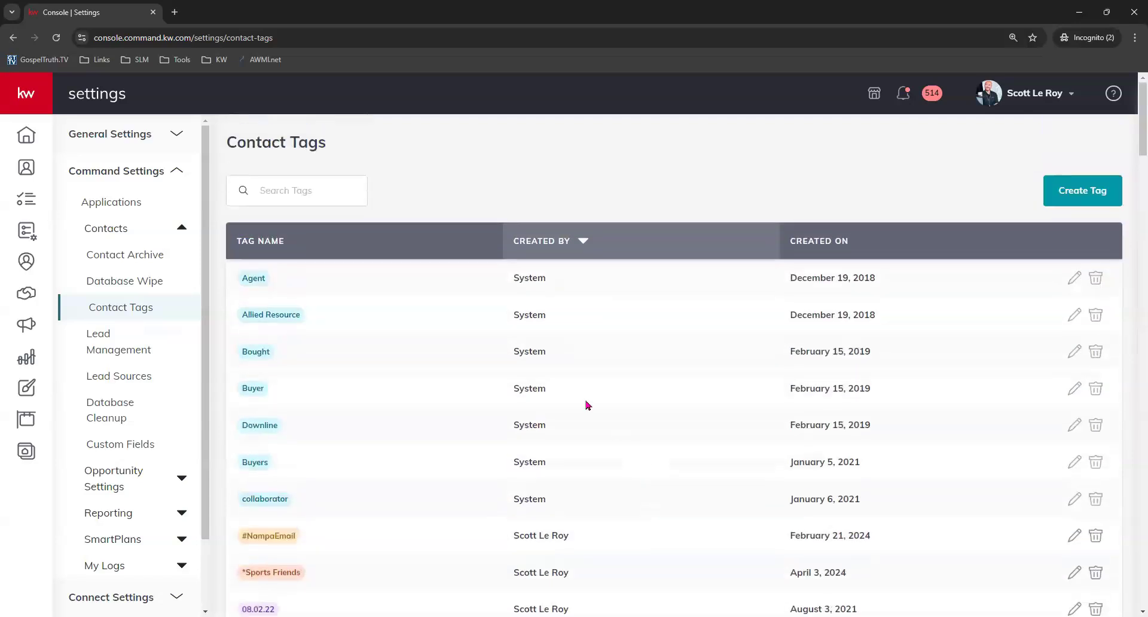